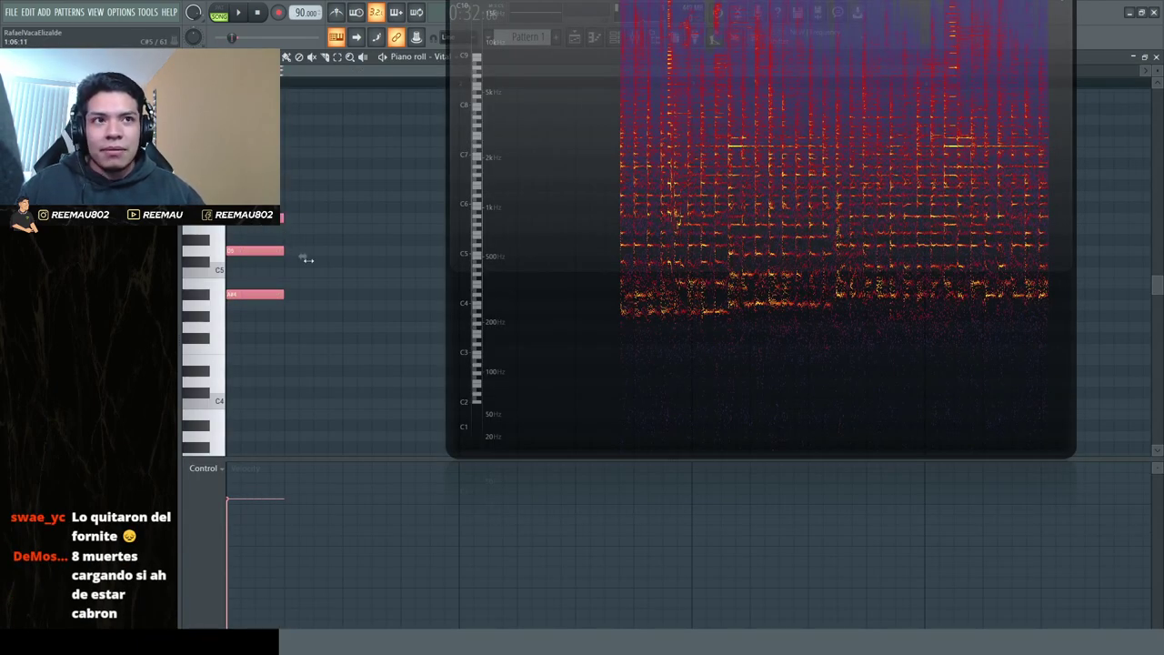
Extend the A#4, D5 and F5 chord notes to fill bar 1 and add A#5 on top
key("space")
left_click_drag(398, 270, 327, 261)
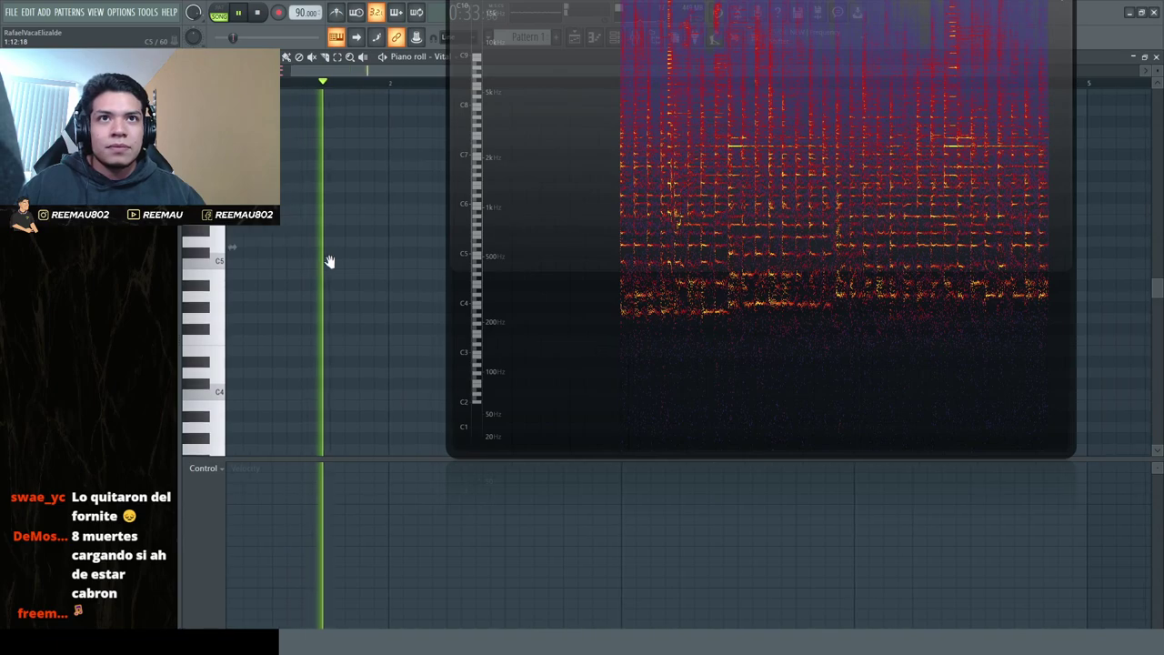
key("space")
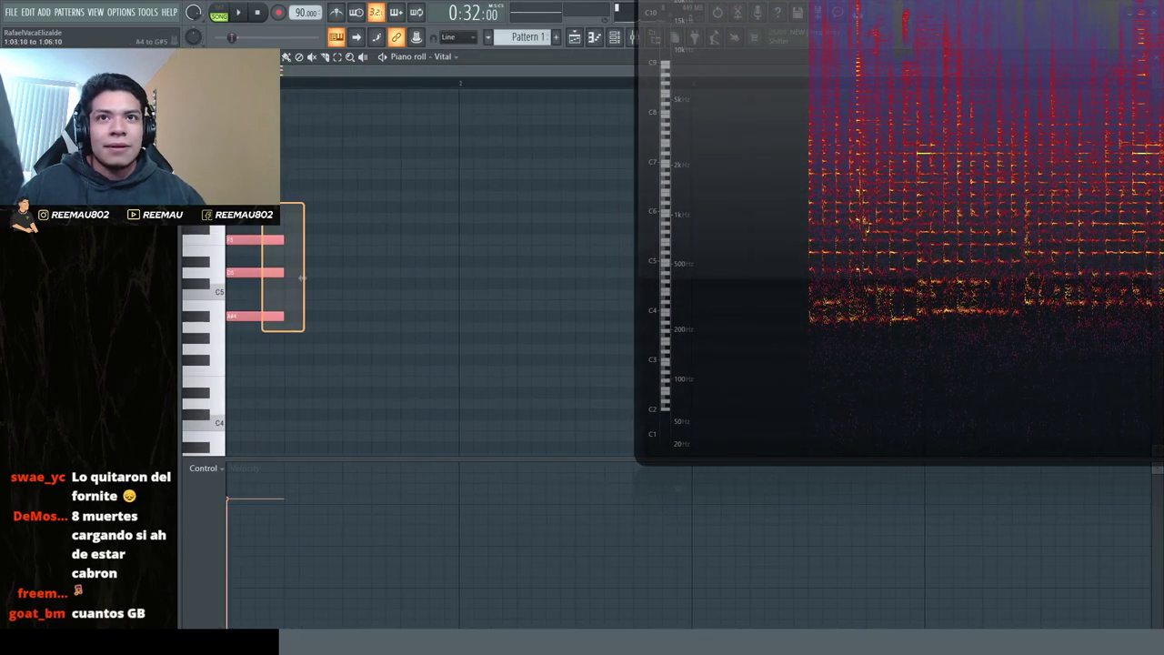
left_click_drag(283, 243, 501, 247)
key("space")
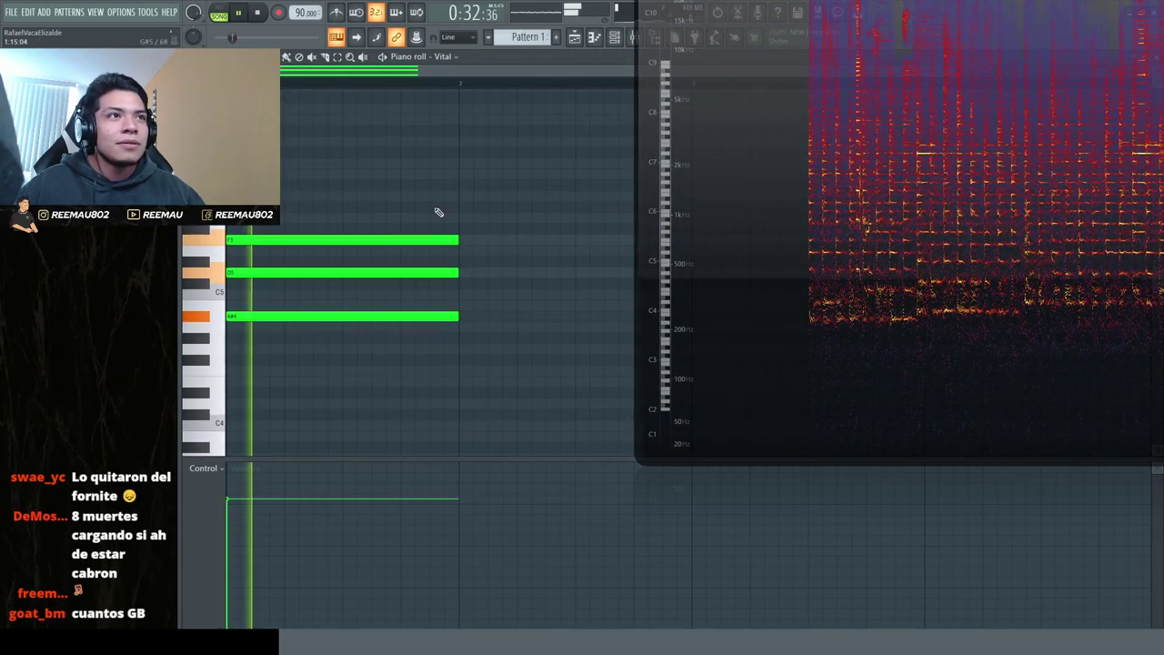
key("space")
left_click(234, 208)
Move the Wave Candy analyser clear of the piano roll and listen to the four-bar chord progression
left_click_drag(856, 299, 691, 257)
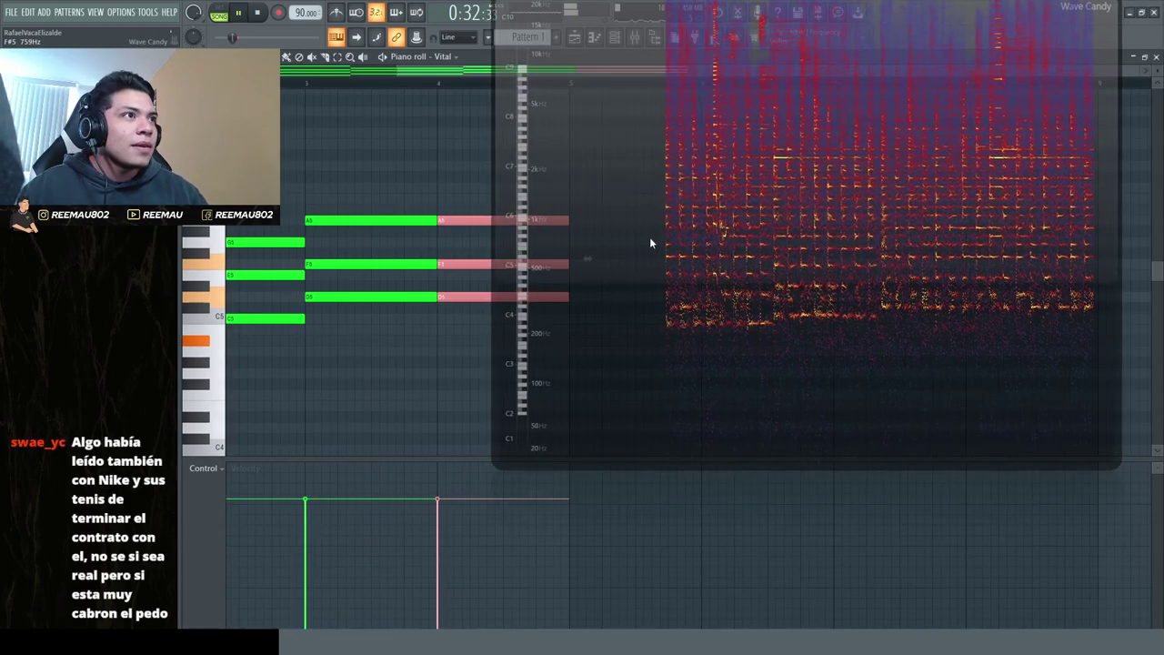
left_click_drag(649, 241, 789, 242)
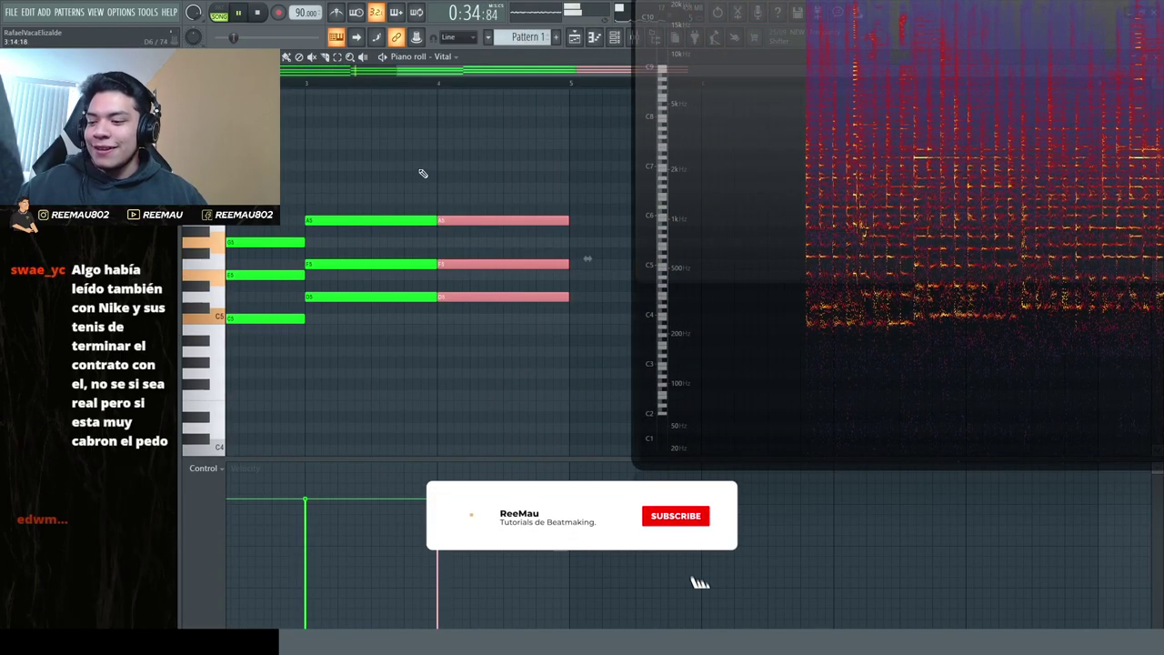
left_click(437, 161, "ctrl")
left_click_drag(446, 158, 568, 158)
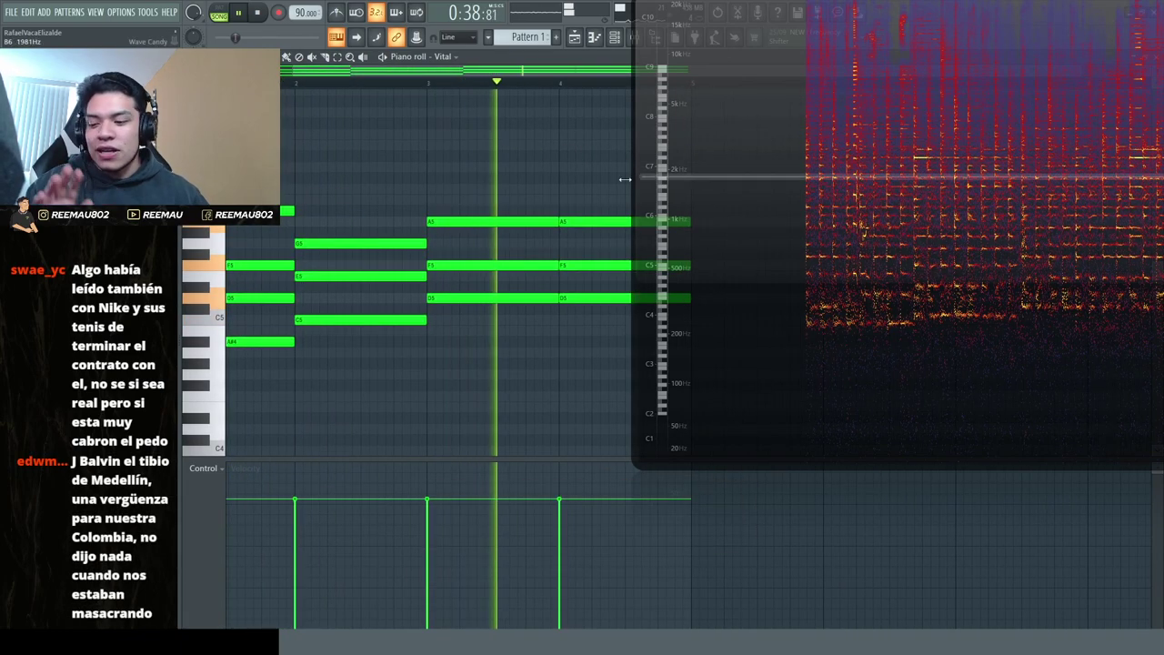
left_click_drag(746, 192, 971, 196)
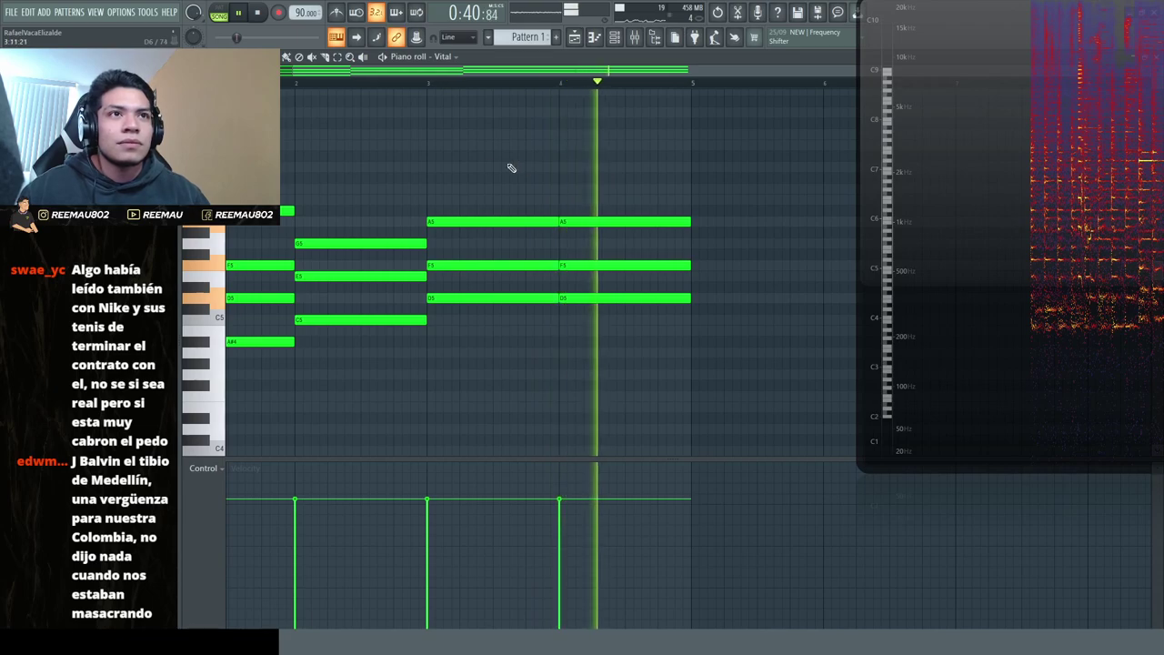
key("space")
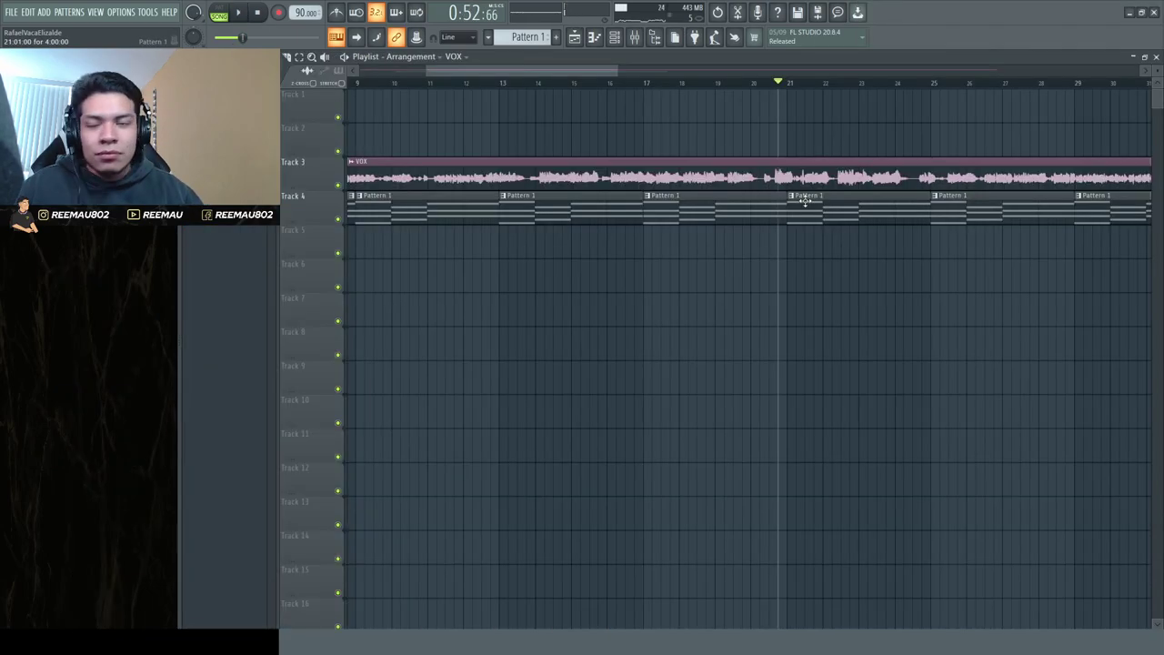
Open Pattern 1 in the piano roll and repeat the short chord stabs to six hits per bar through bars 1 to 4
double_click(807, 201)
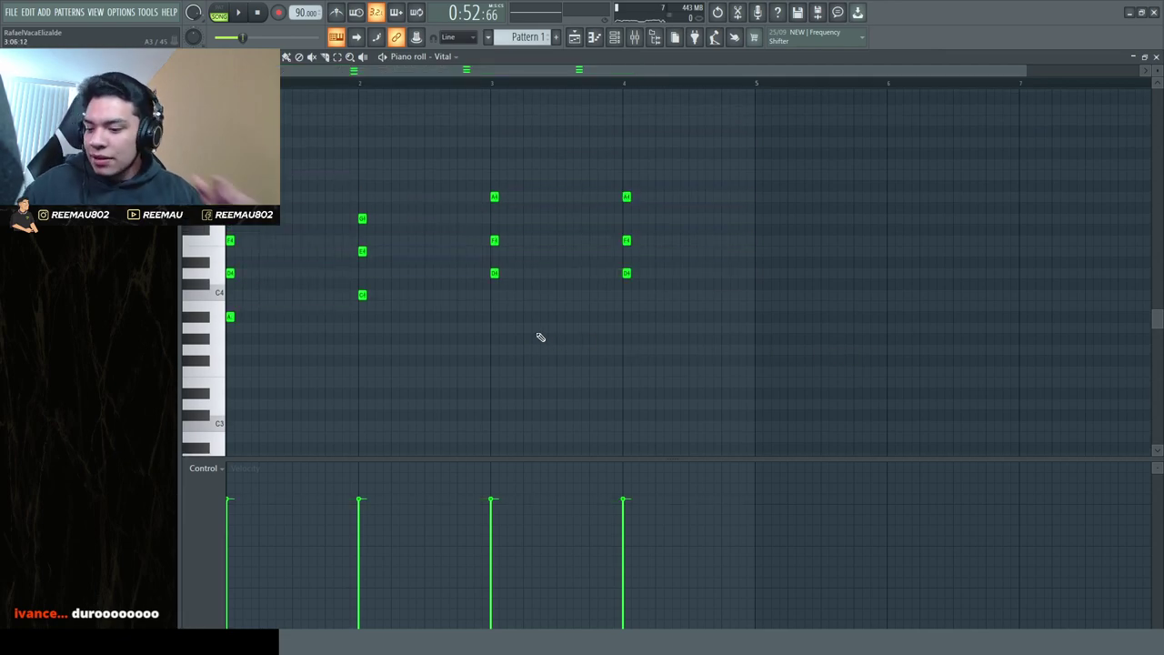
left_click_drag(793, 376, 226, 138)
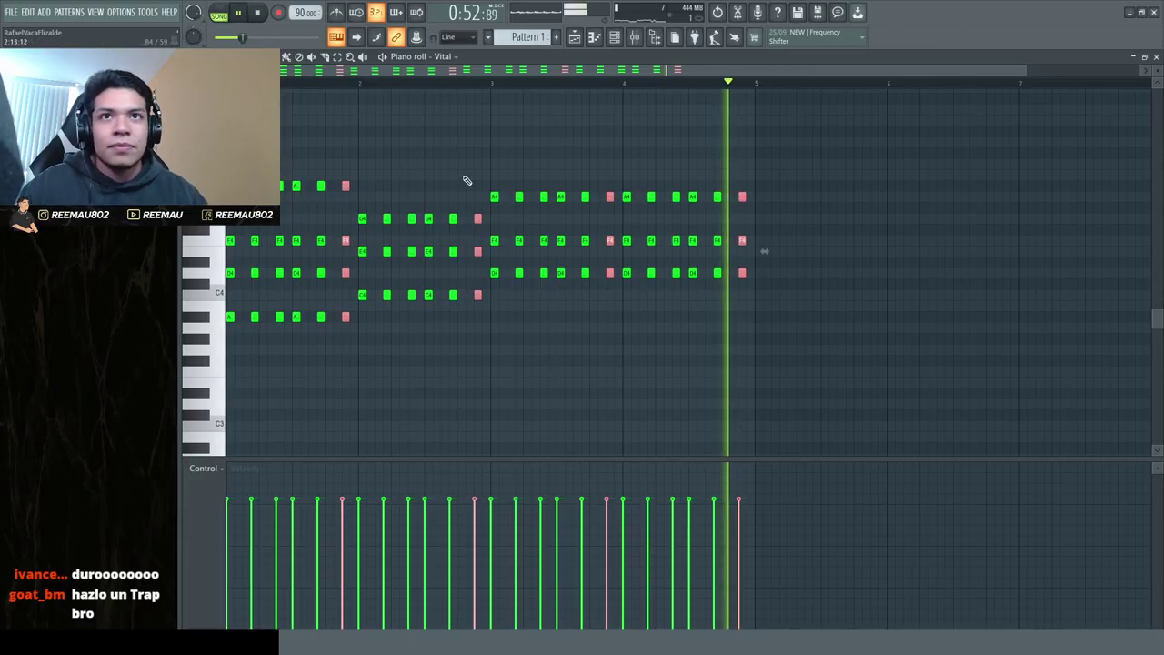
left_click(569, 77, "ctrl")
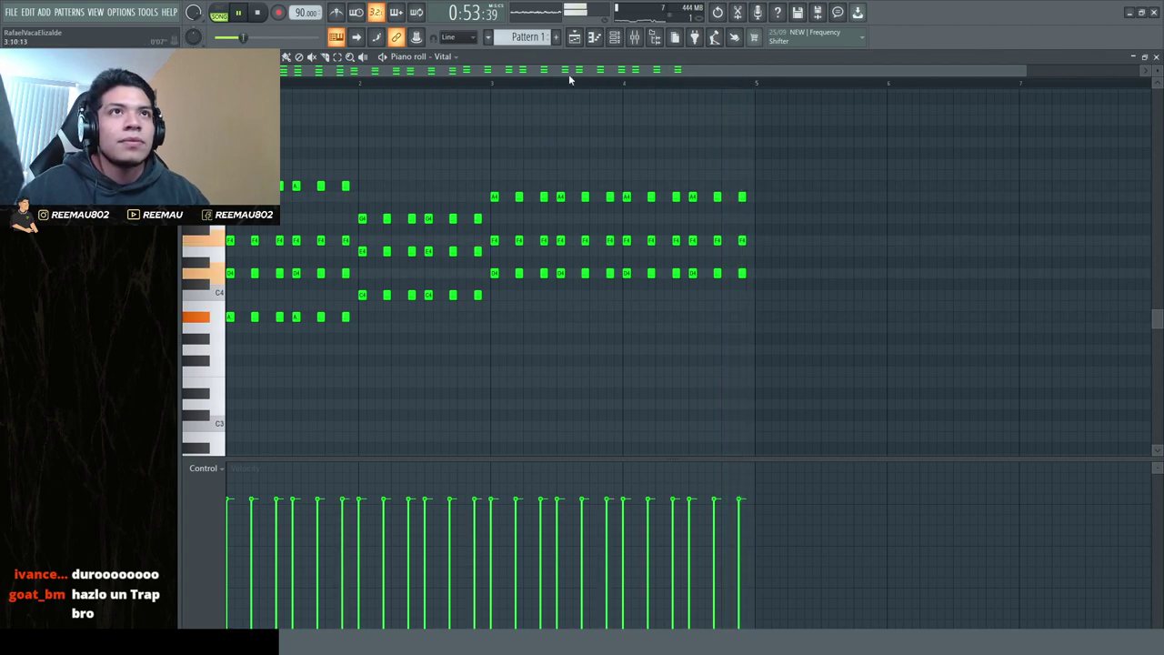
Return to the playlist and delete the Pattern 1 clips before bar 21 on Track 4
left_click(582, 40)
right_click(704, 209)
right_click(600, 215)
right_click(493, 203)
Delete the Pattern 1 clips at bars 29 and 33 and set the playback loop from bar 21 to bar 29
scroll(421, 257, "right", 5)
scroll(669, 82, "down", 3)
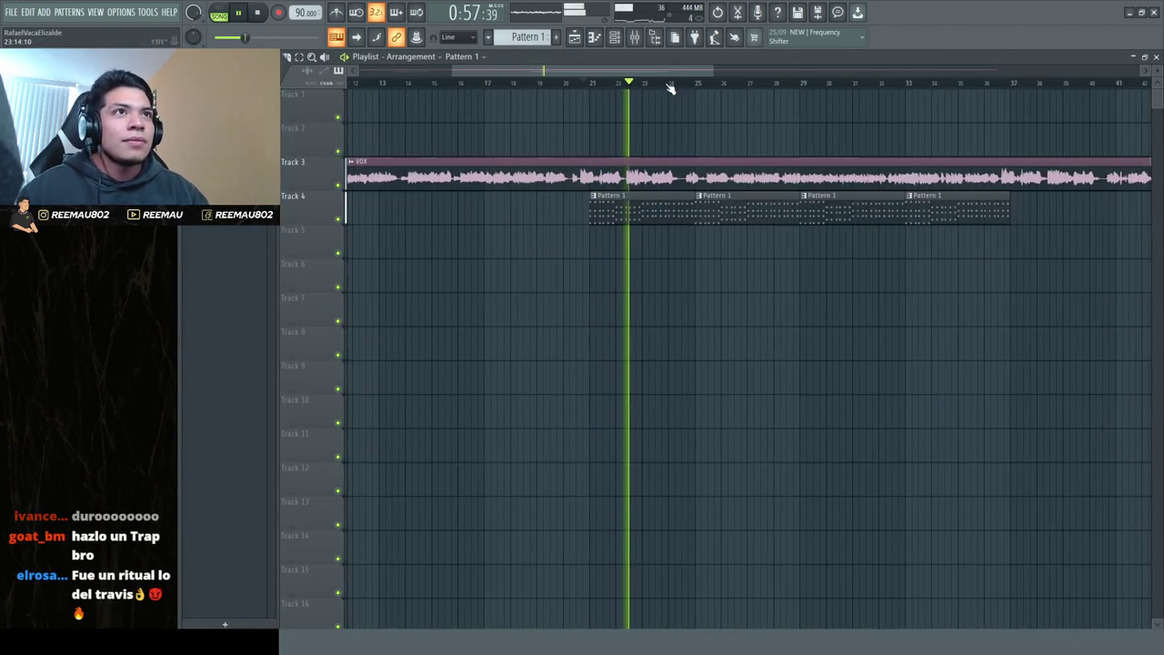
scroll(627, 236, "right", 3)
scroll(548, 88, "up", 3)
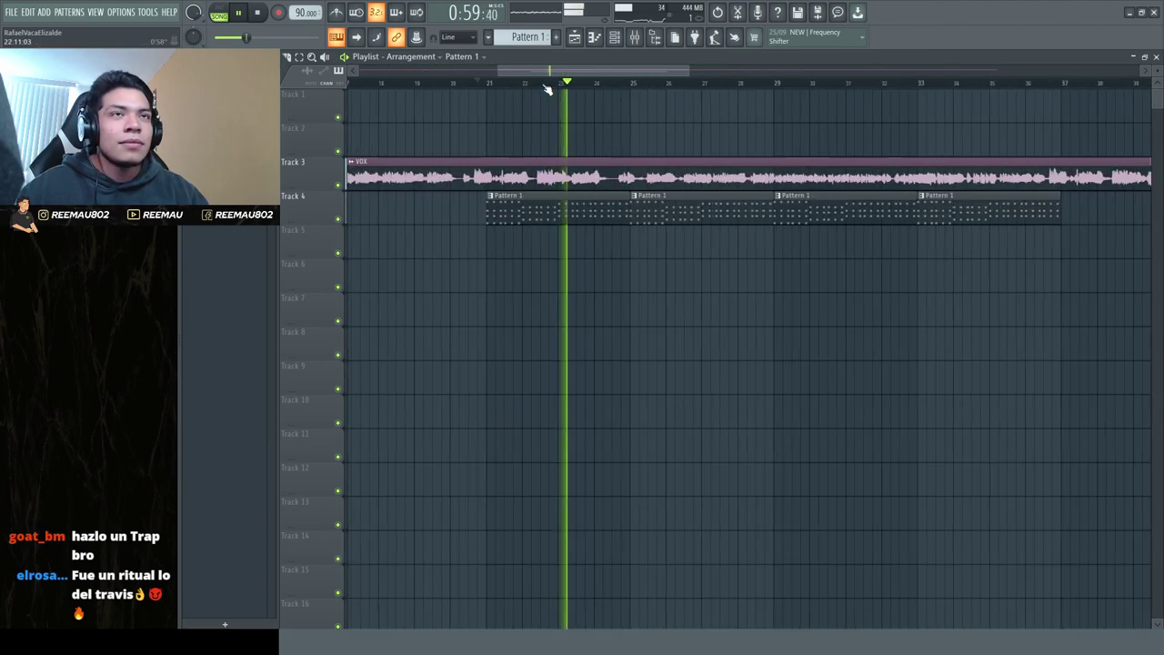
right_click(786, 211)
right_click(954, 215)
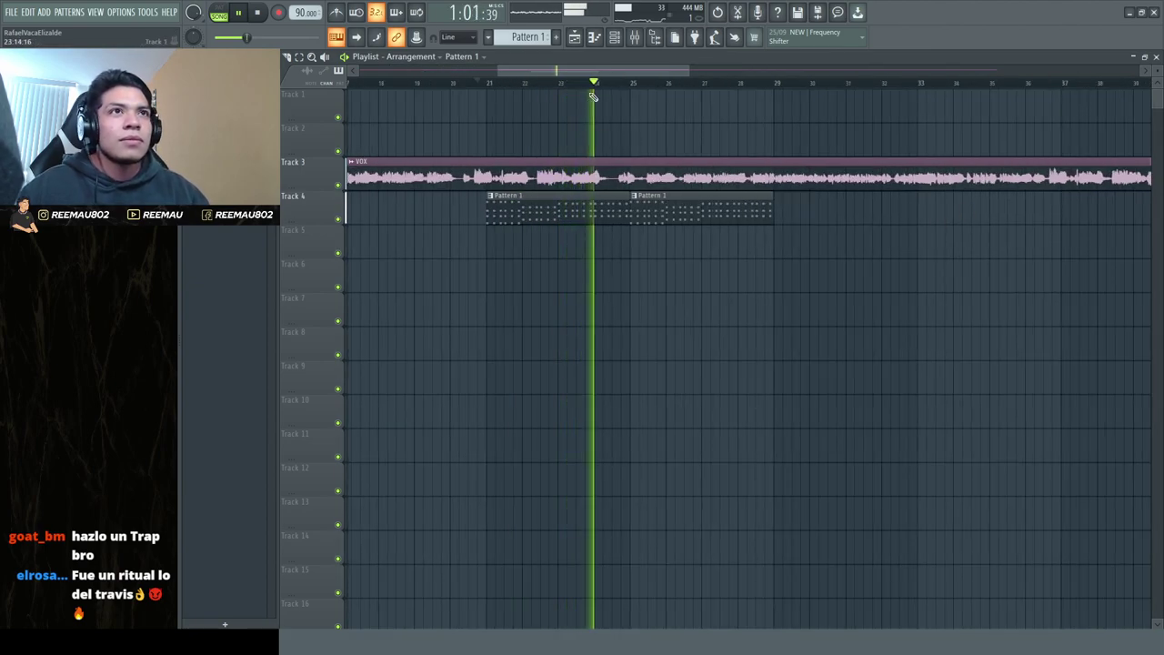
scroll(593, 91, "up", 2)
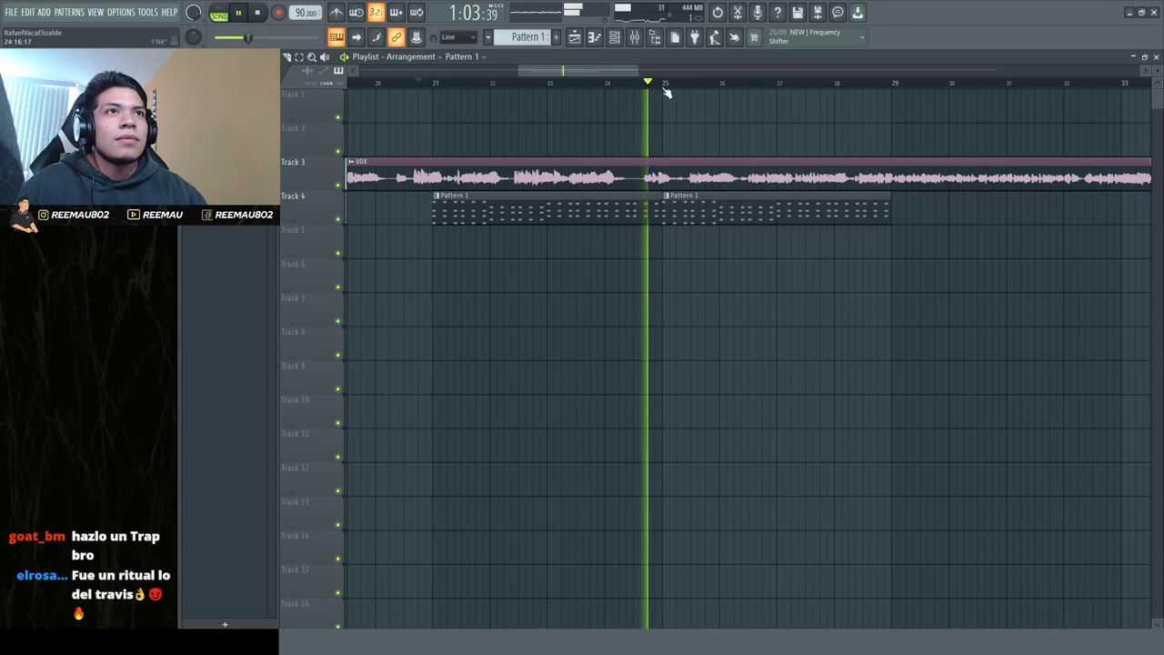
left_click_drag(896, 86, 435, 85)
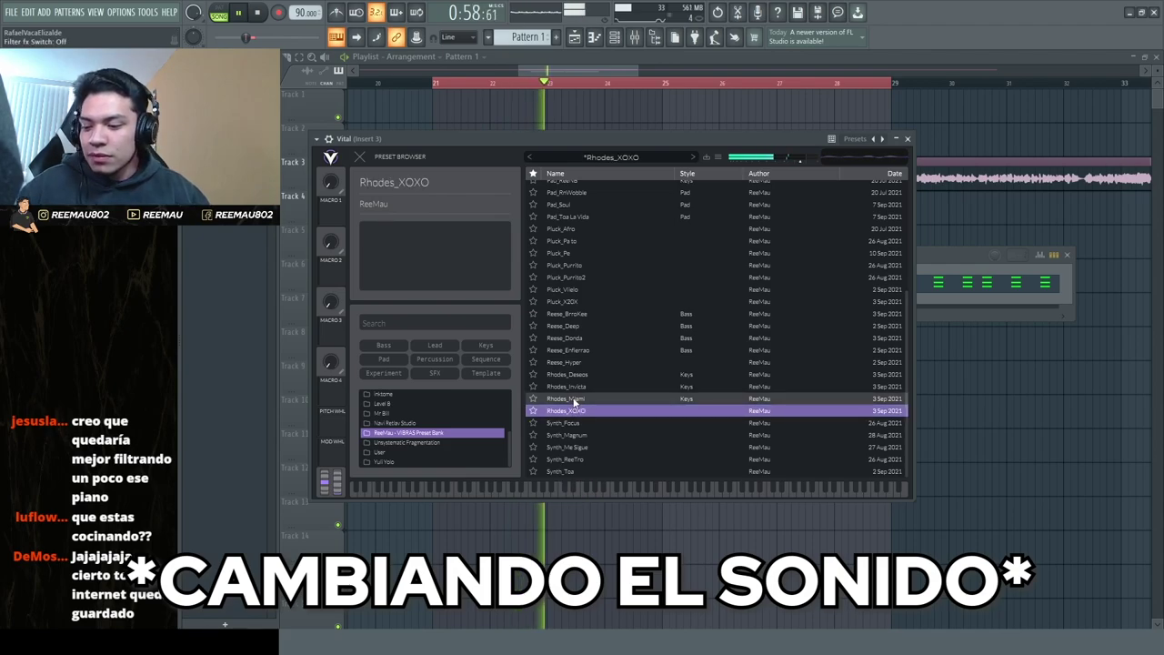
Load the Rhodes_Miami preset in Vital and adjust the release of envelope 1
left_click(572, 400)
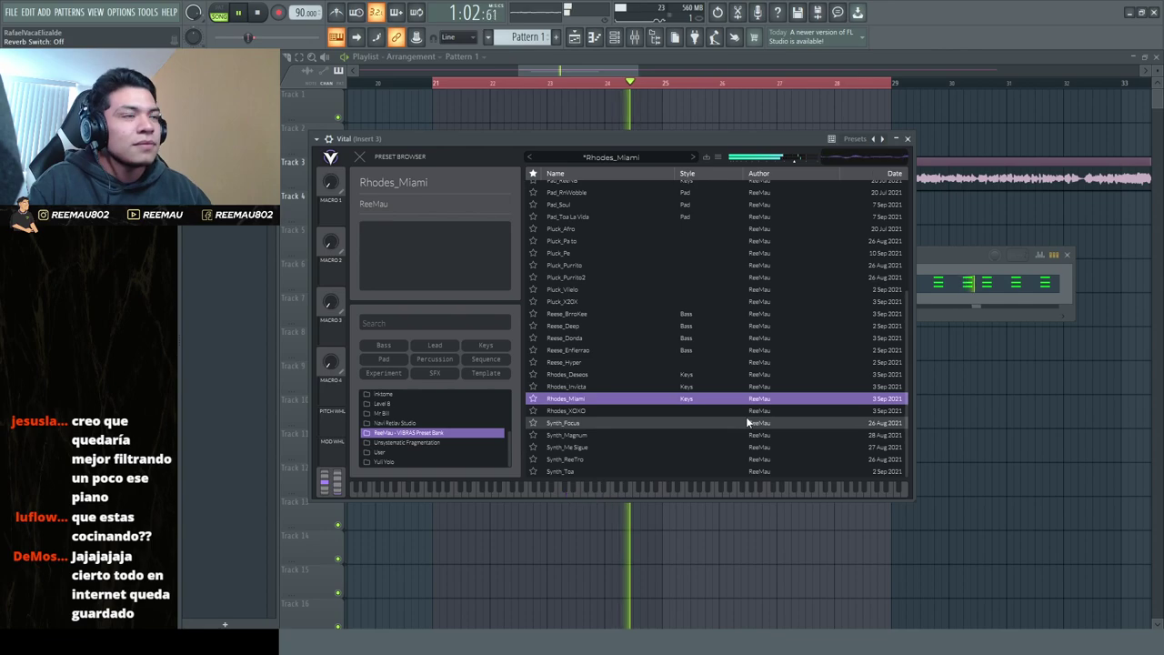
left_click(909, 139)
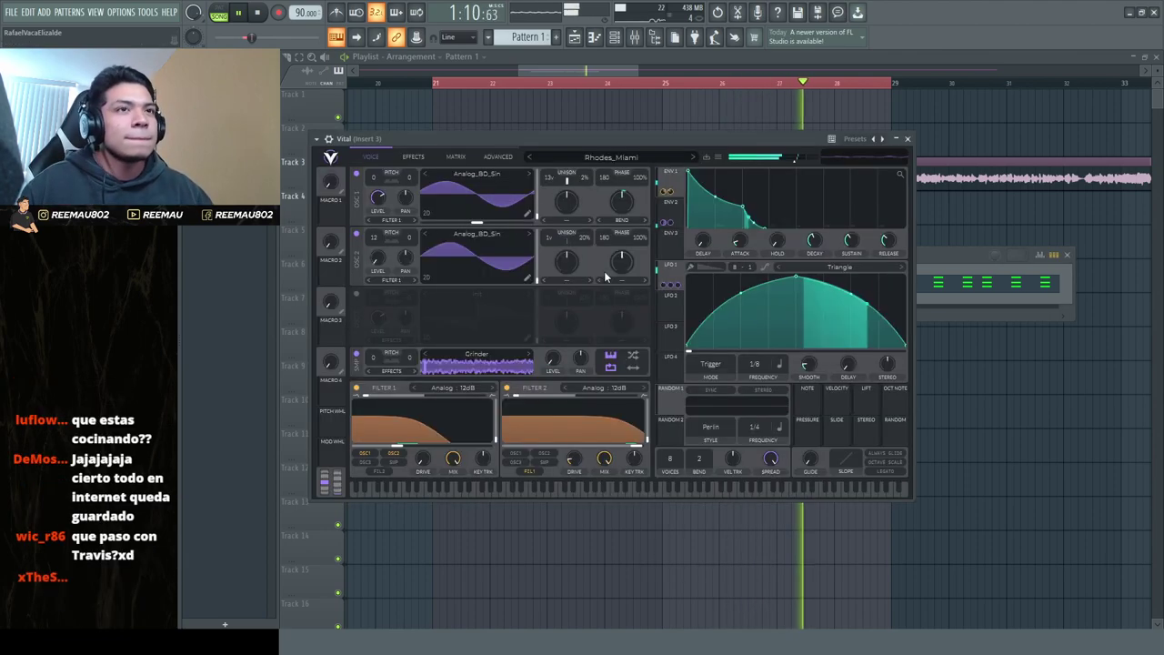
left_click_drag(887, 247, 891, 239)
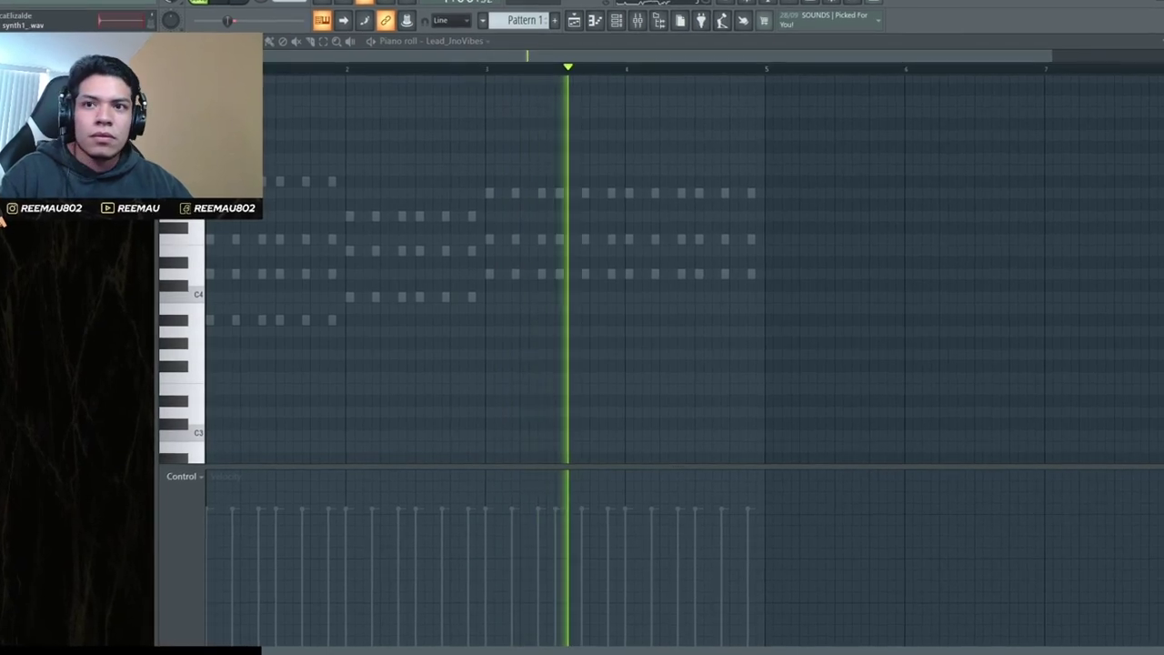
Add the Synth1_ sample as a new channel in the channel rack and open its piano roll
left_click_drag(596, 112, 421, 333)
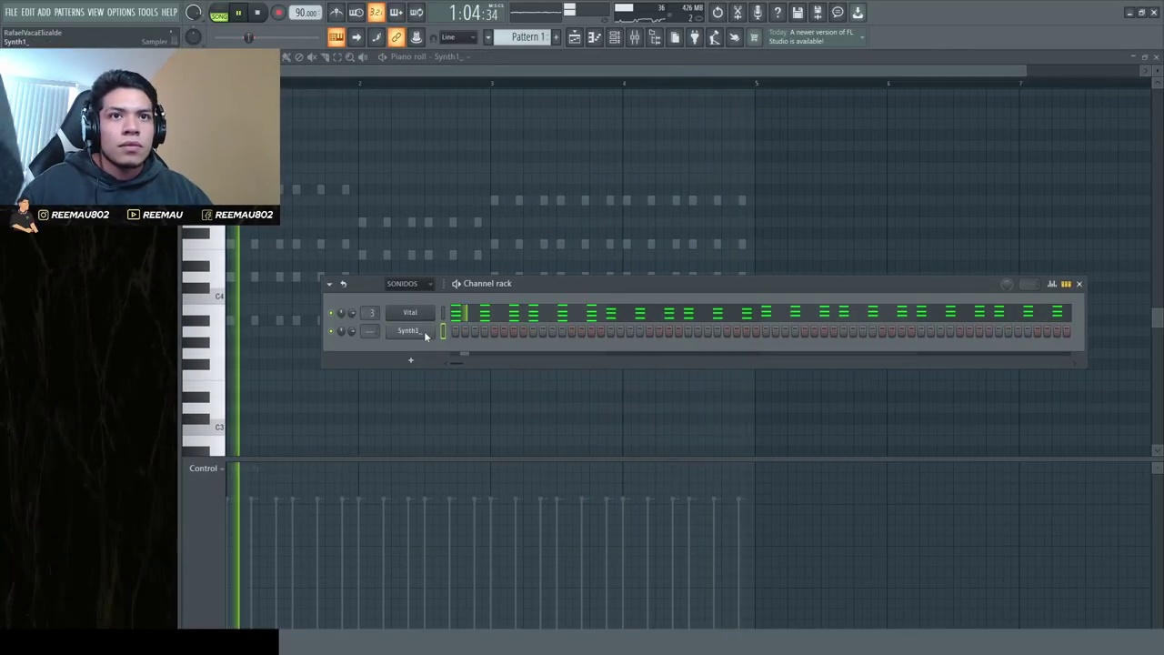
right_click(424, 331)
left_click(363, 233)
Draw a descending A#4, G4, F4 run at the end of bar 1 and a G4 at the start of bar 2
left_click(331, 189)
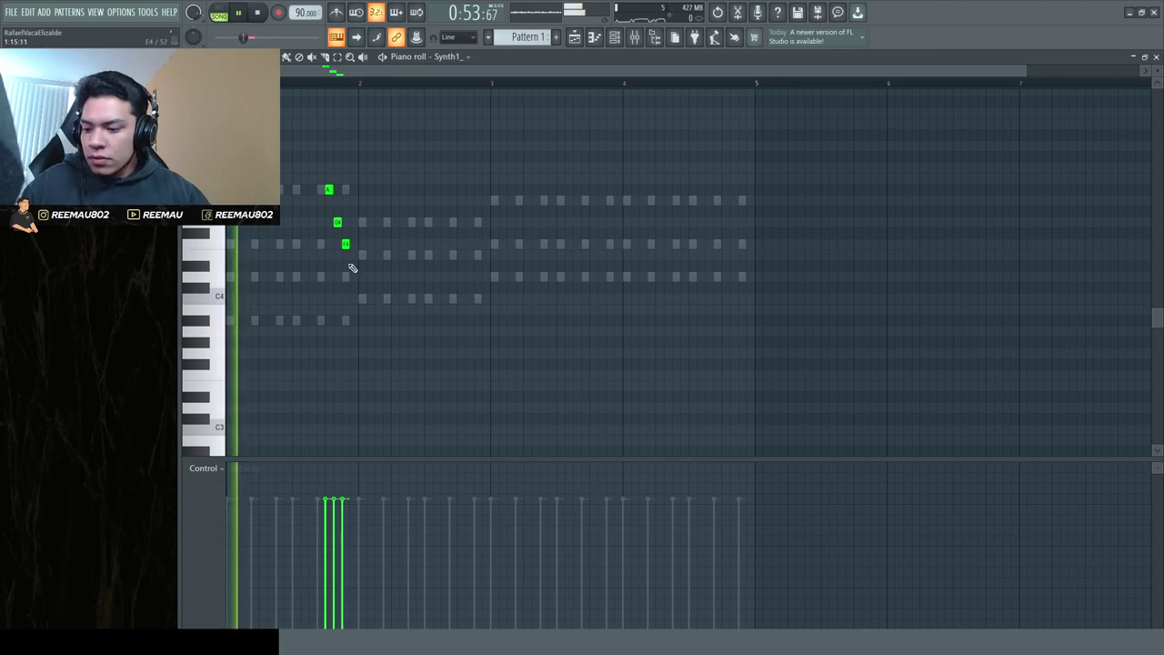
key("space")
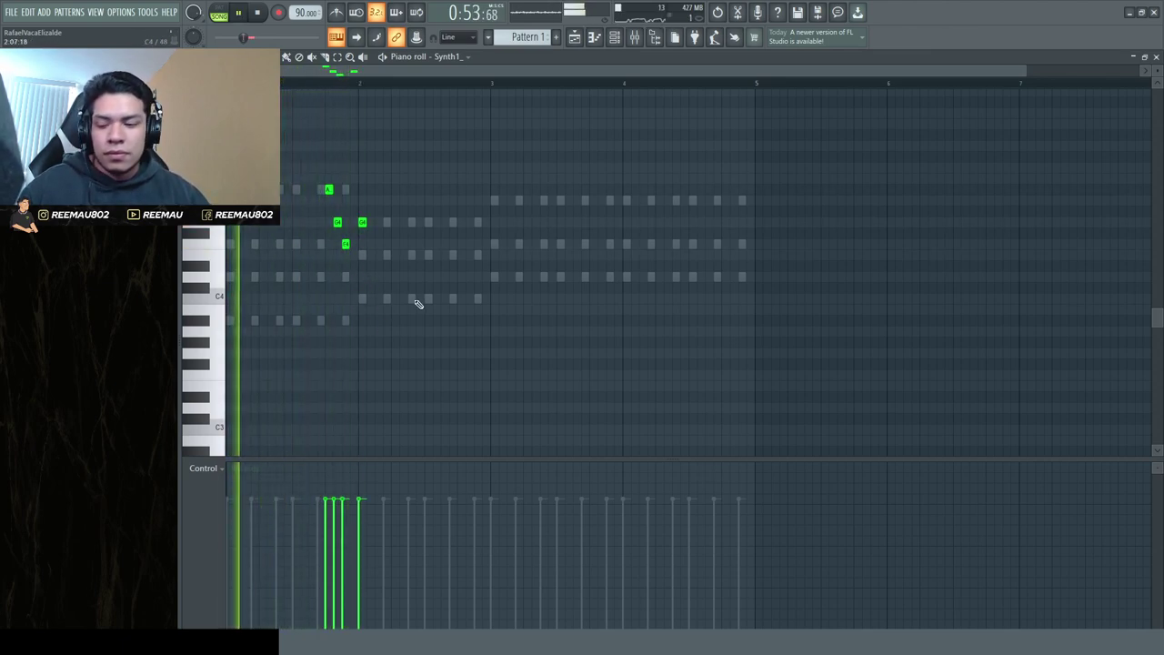
Try the four Synth1_ melody notes one octave higher
key("ctrl+Up")
scroll(425, 283, "up", 3)
left_click_drag(412, 302, 310, 87)
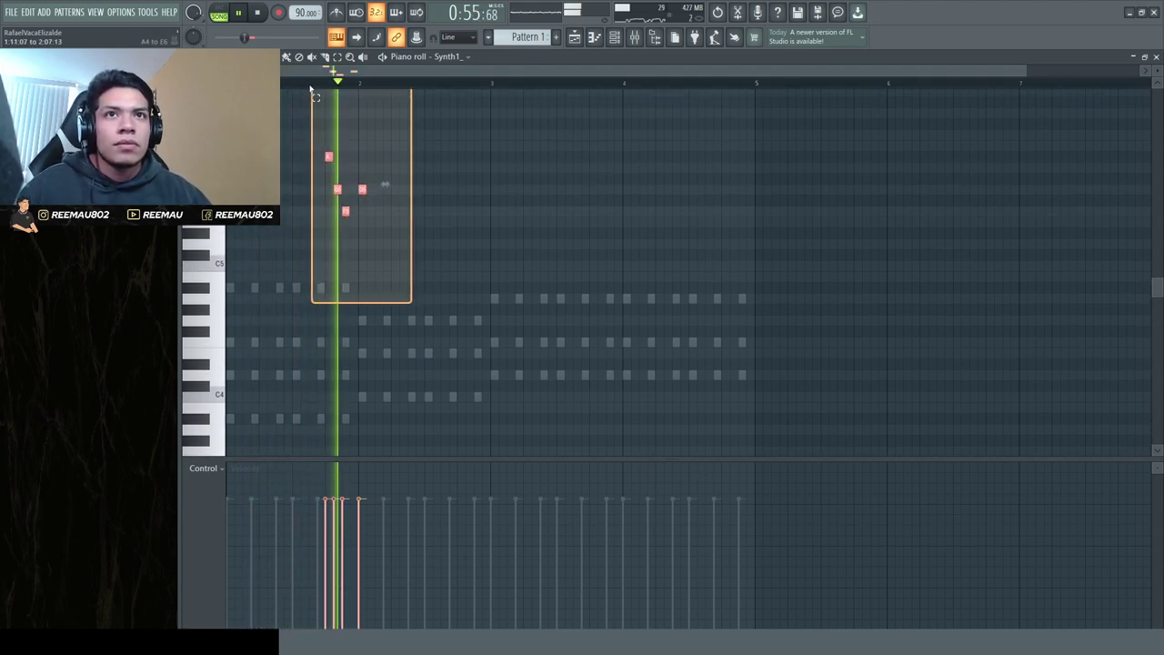
Add G4 and E4 at the end of bar 2 and transpose the raised opening notes back down an octave
left_click(416, 276)
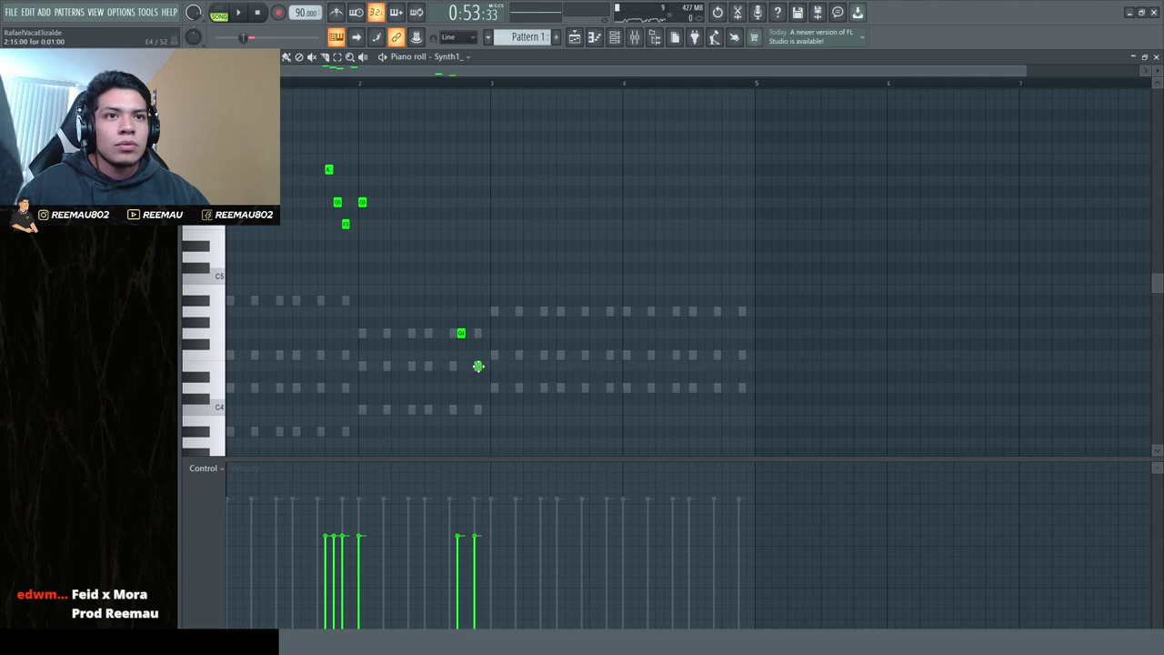
left_click(427, 283, "ctrl")
key("ctrl+Down")
scroll(429, 282, "down", 3)
scroll(437, 295, "up", 2)
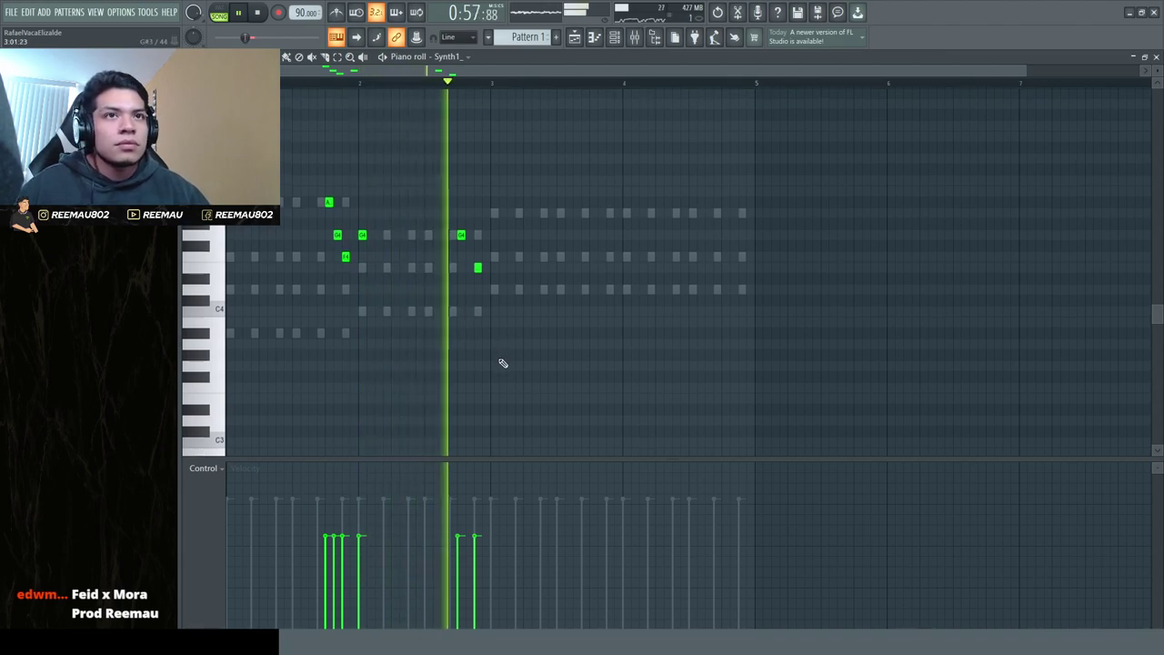
Place melody notes on A4 at the start of bar 3 and at 3:04, and lower the note starting bar 4 to A4
key("space")
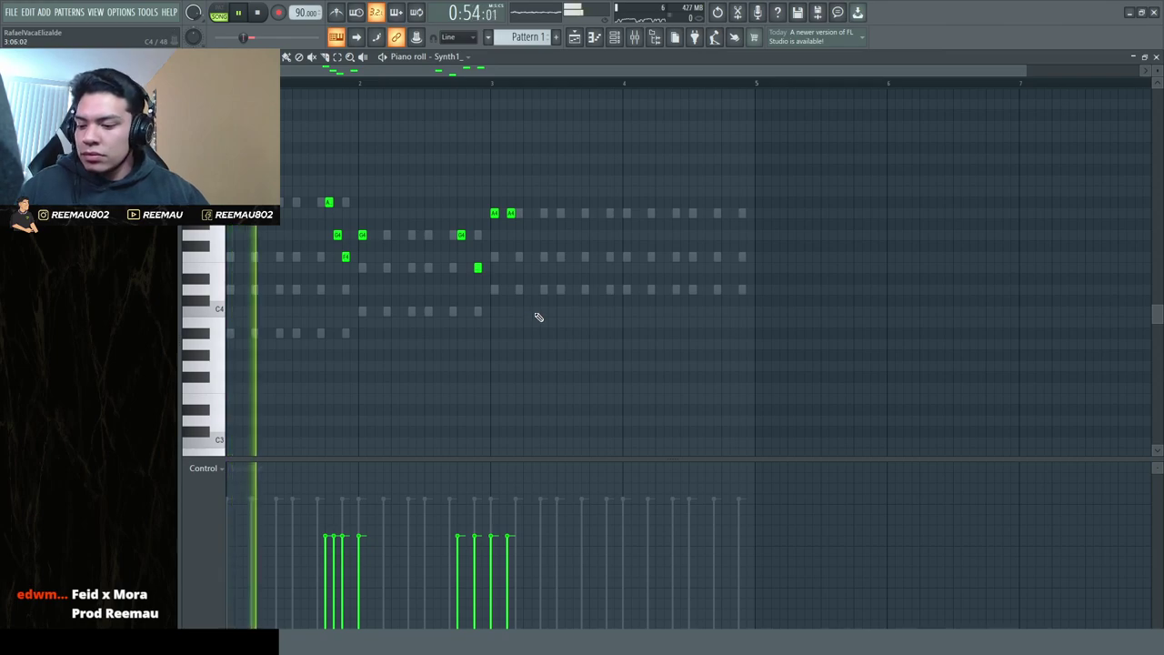
left_click_drag(511, 213, 519, 213)
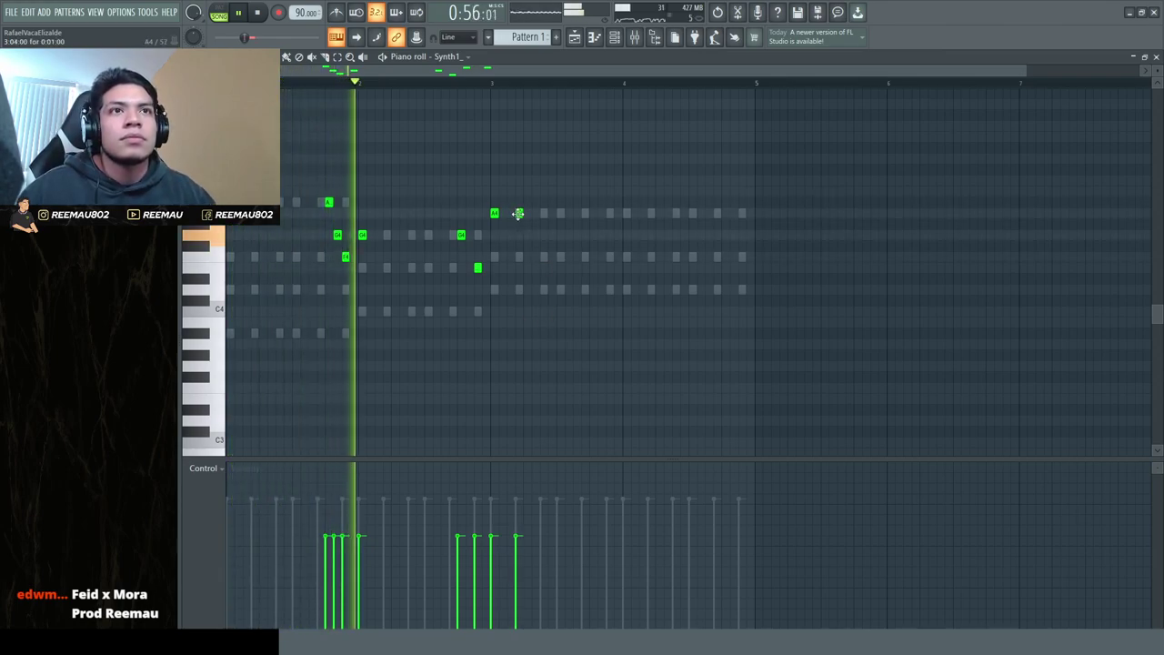
key("space")
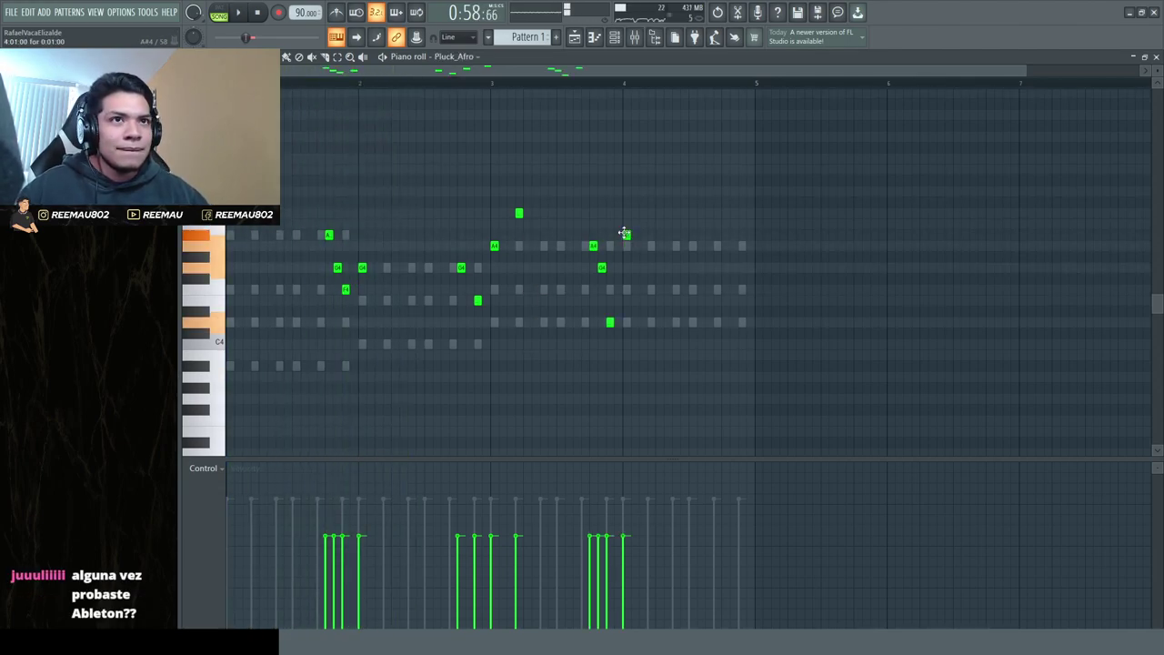
key("space")
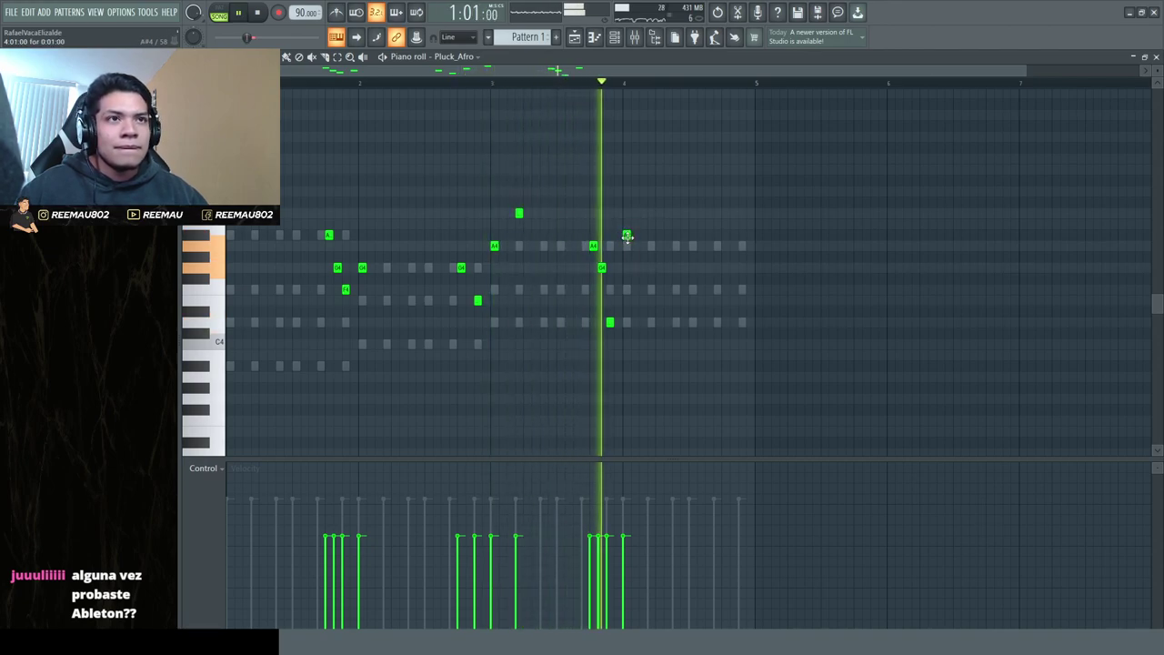
left_click_drag(626, 236, 627, 246)
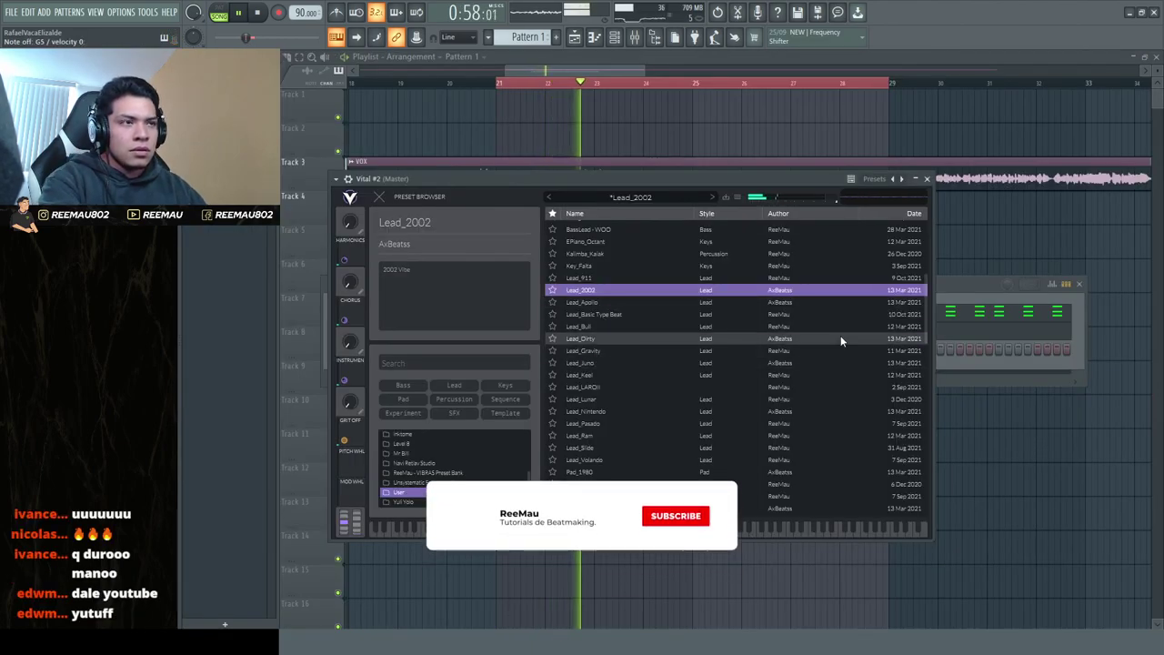
Open the Vital #2 piano roll and draw a lead phrase of F4 and A#4 notes in bar 1, ending on G4 at bar 2
left_click(977, 290)
right_click(422, 347)
left_click(472, 350)
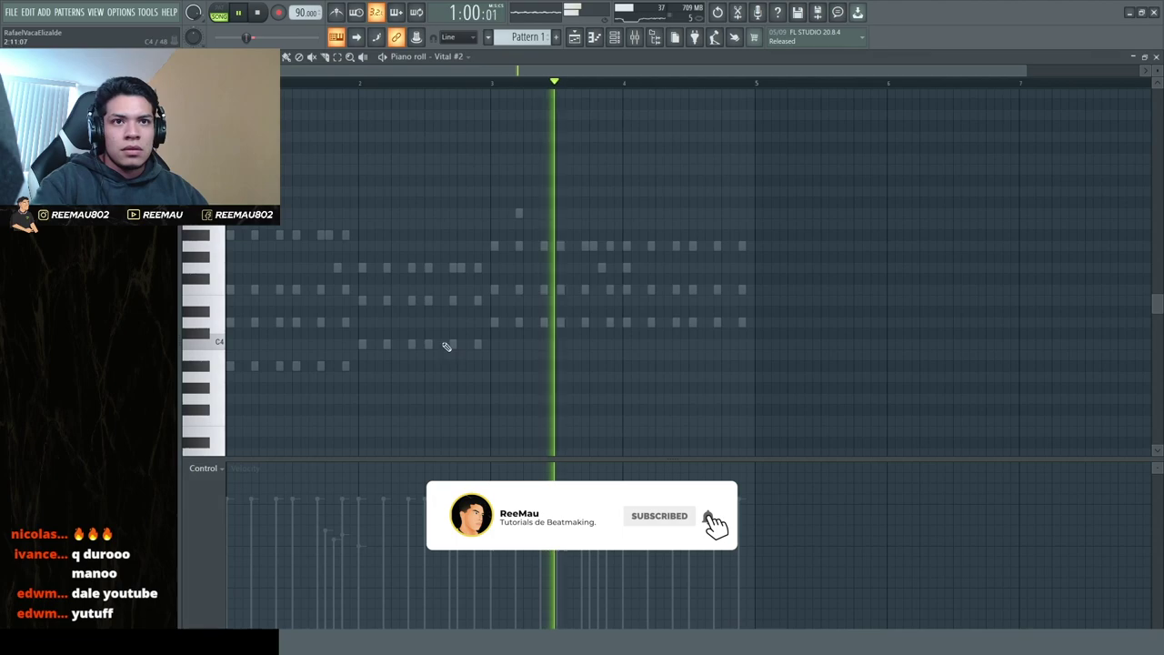
left_click(255, 289)
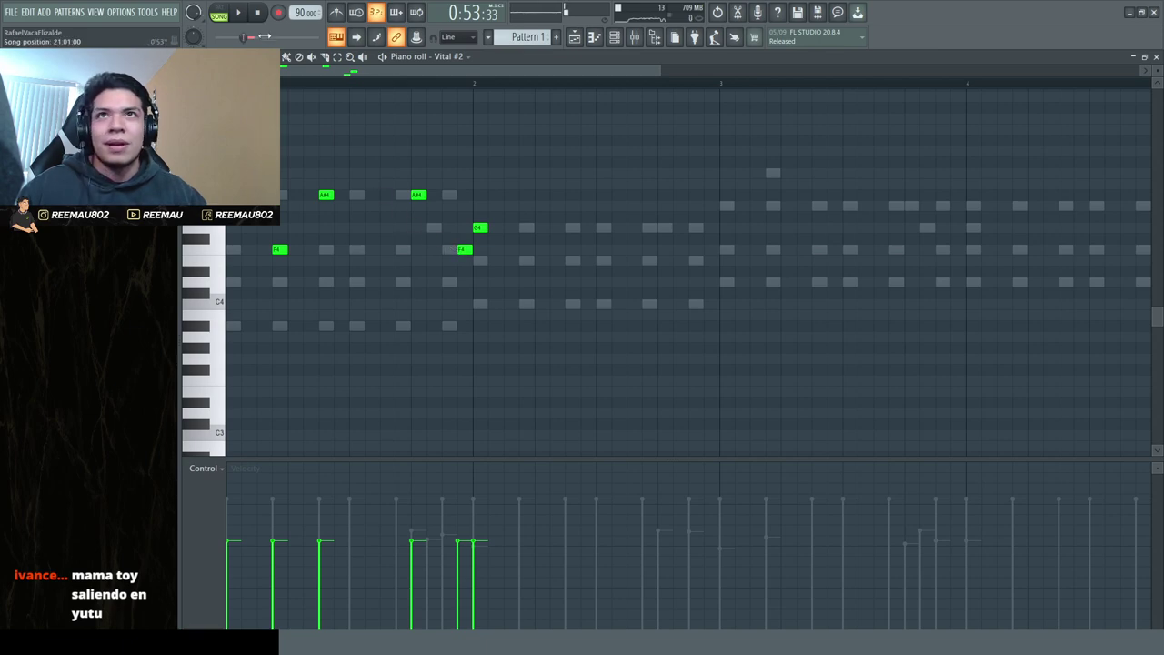
Continue the Vital #2 lead through bar 2 with E4, G4, G4 and E4 while auditioning the pattern
key("space")
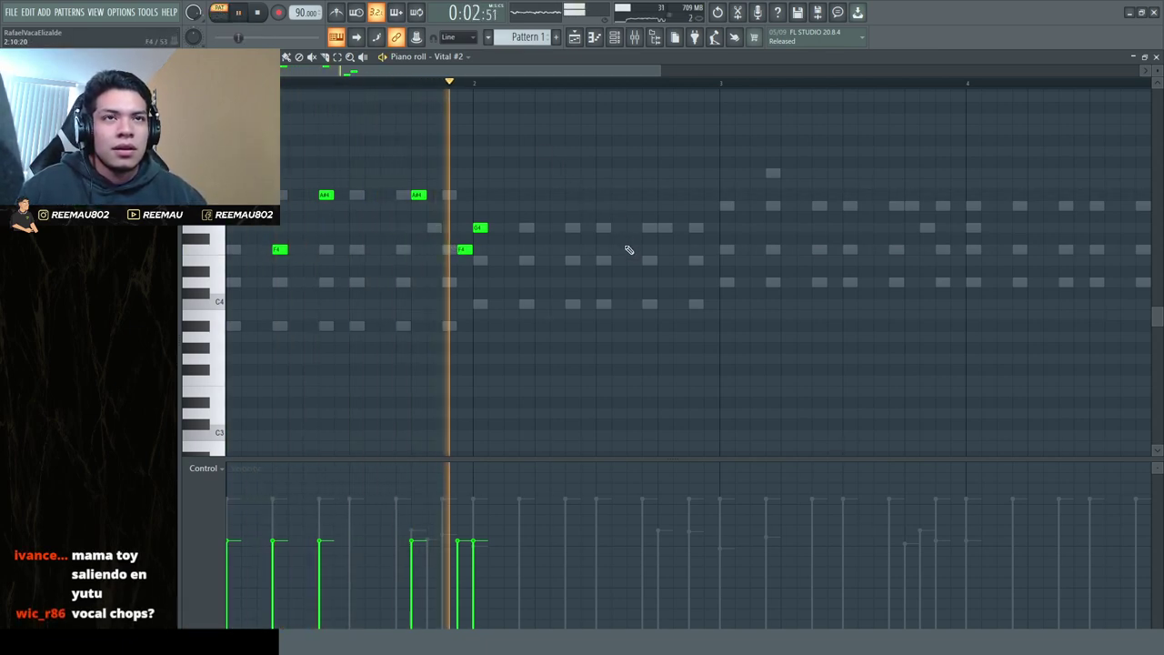
key("space")
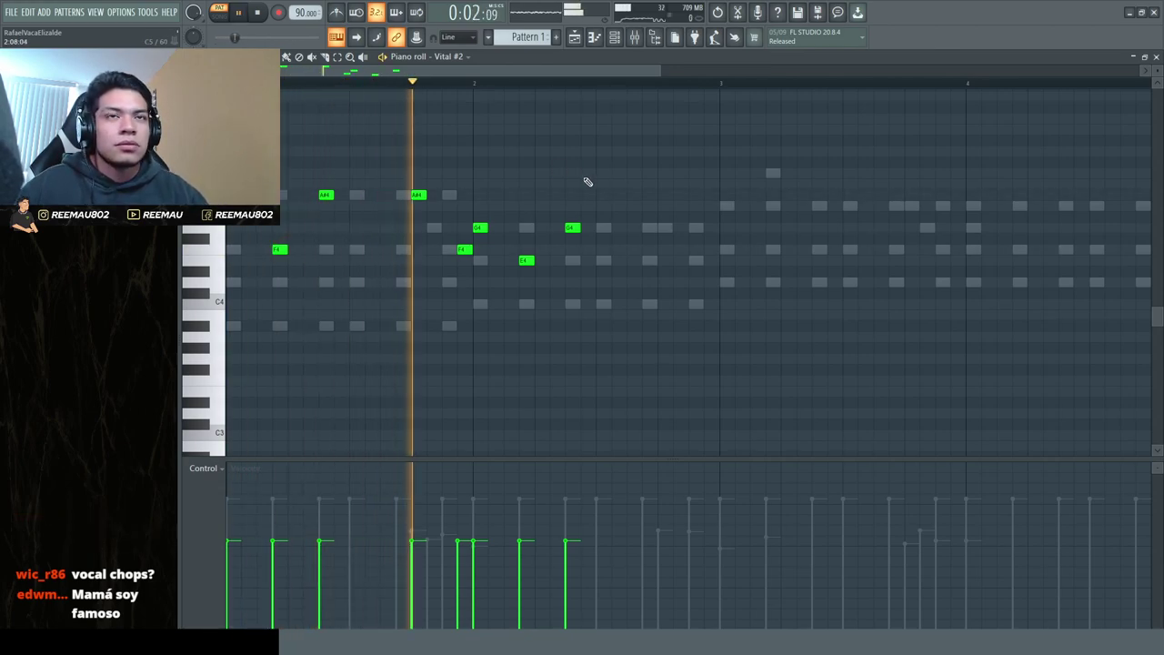
left_click(665, 227)
left_click(694, 260)
key("space")
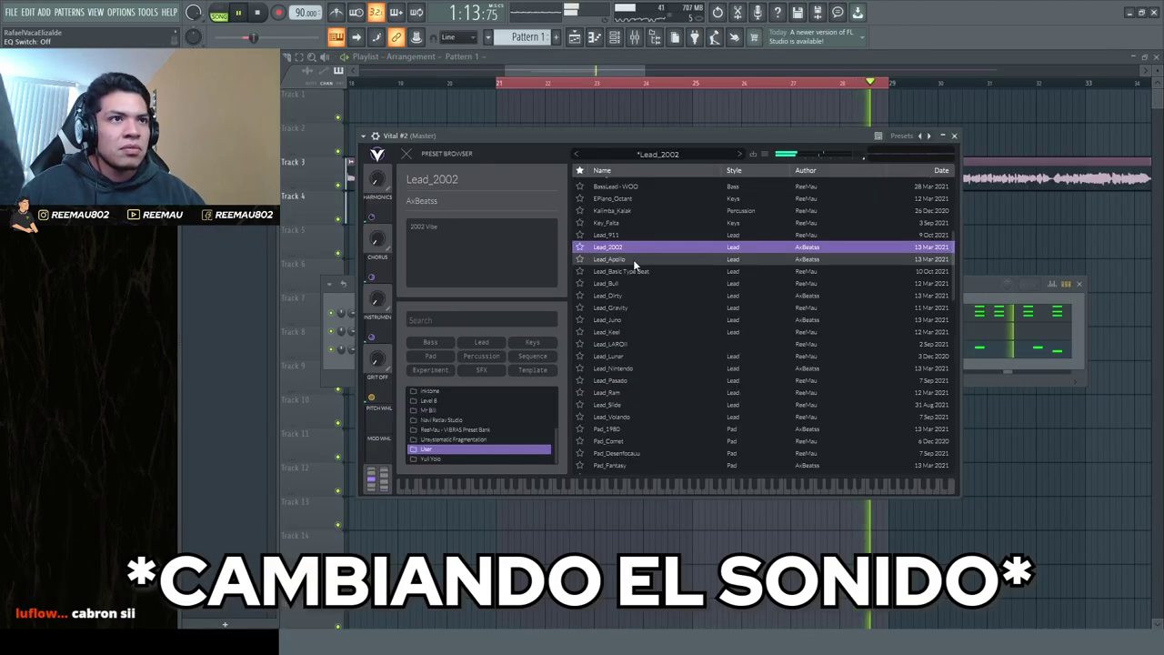
Audition the Vital #2 lead presets Lead_Apollo, Lead_Bull, Lead_Dirty and Lead_Juno over the beat, and load Lead_Keel
left_click(634, 259)
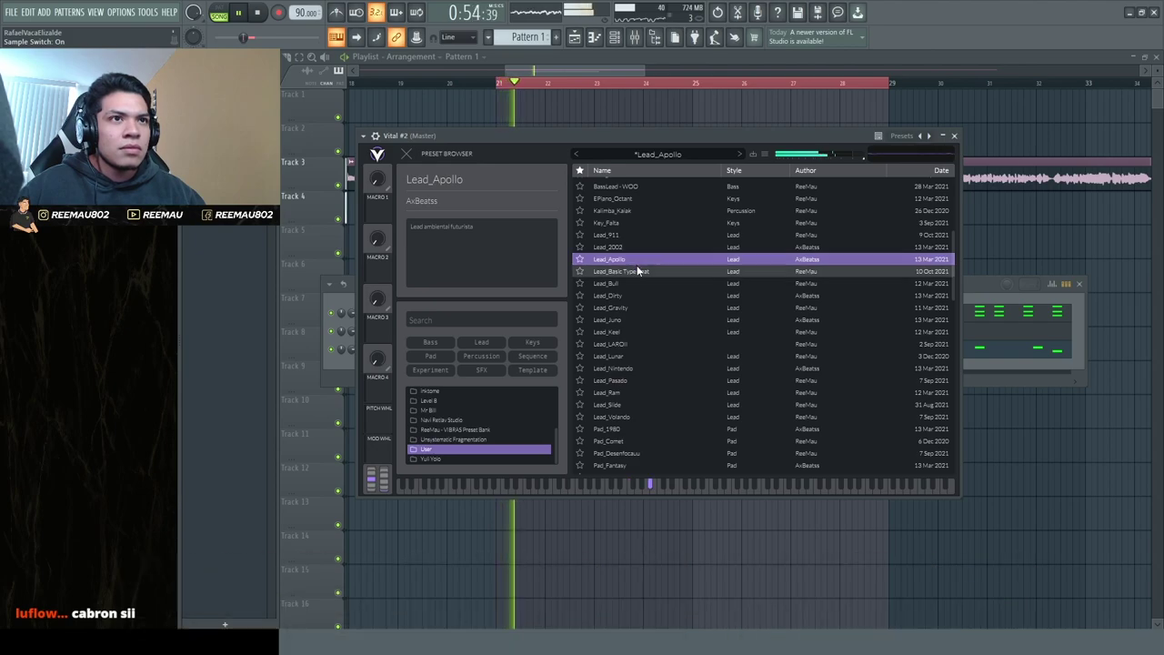
left_click(638, 282)
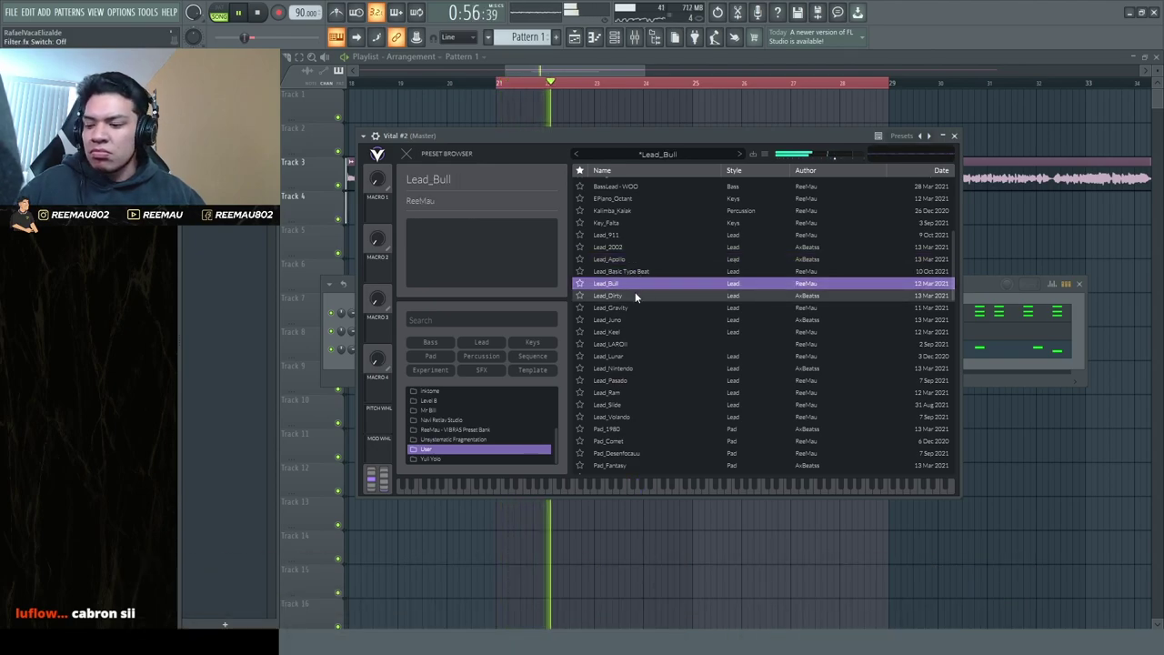
left_click(636, 295)
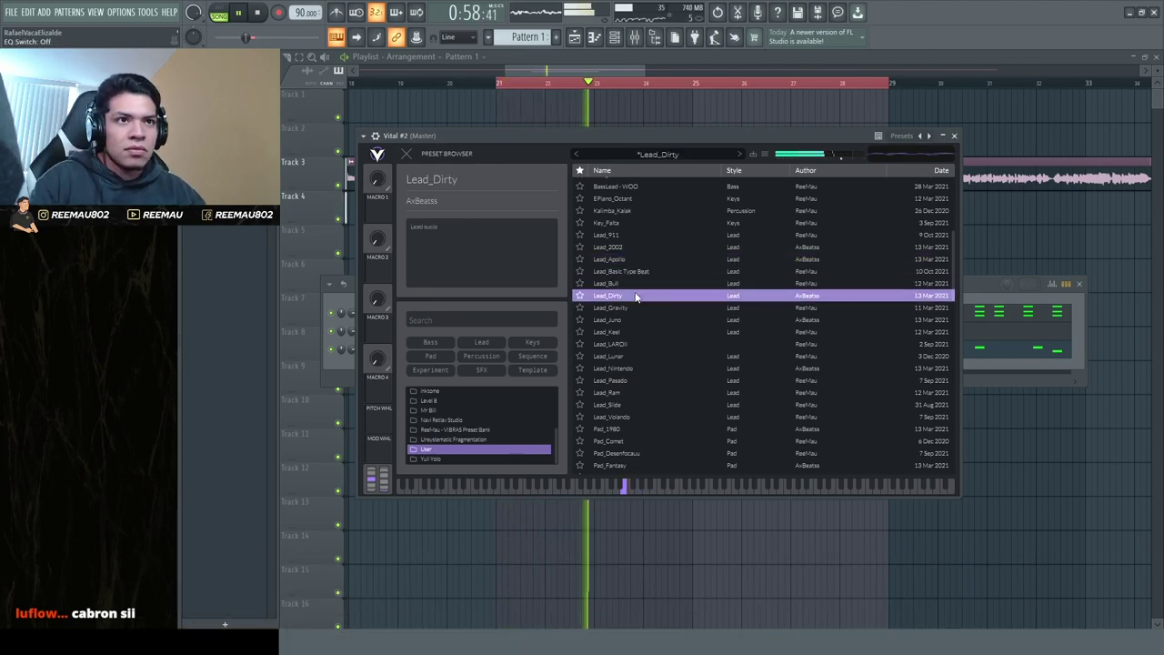
key("Down")
left_click(640, 318)
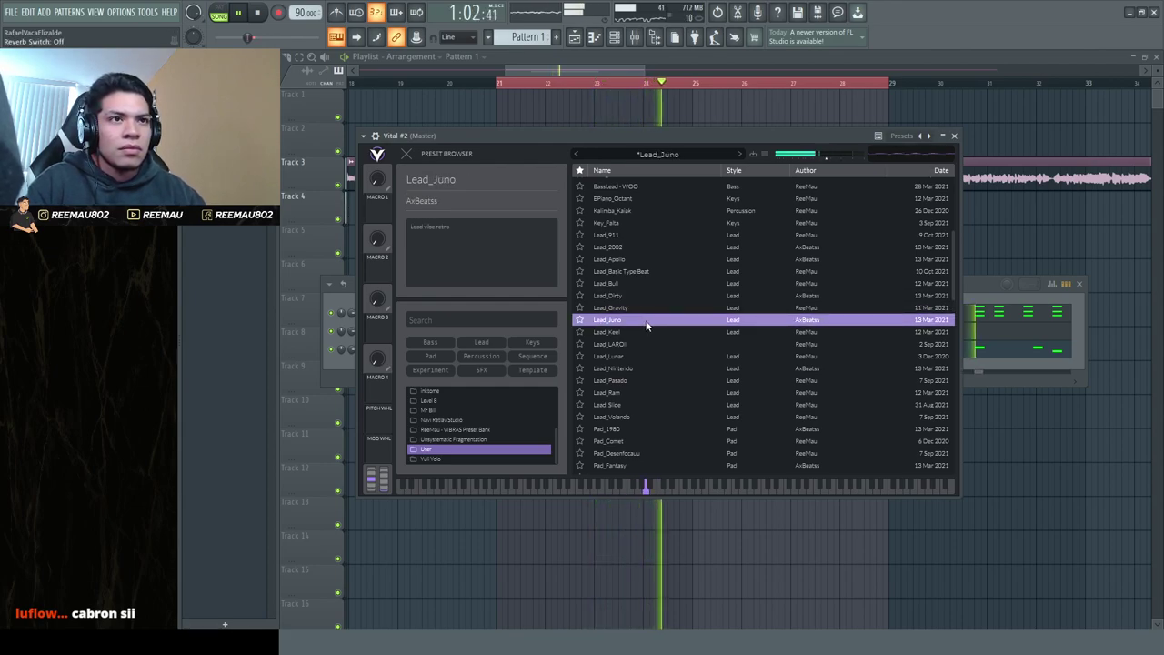
key("Down")
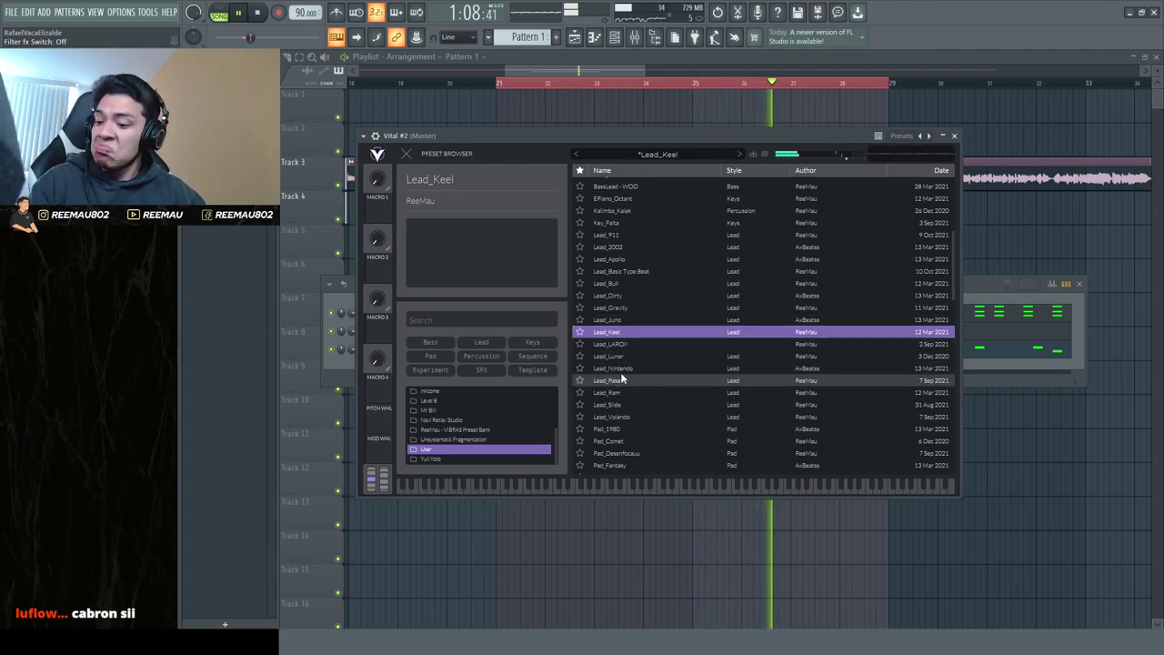
Add a third Vital instrument to the channel rack and open its preset browser
left_click(981, 297)
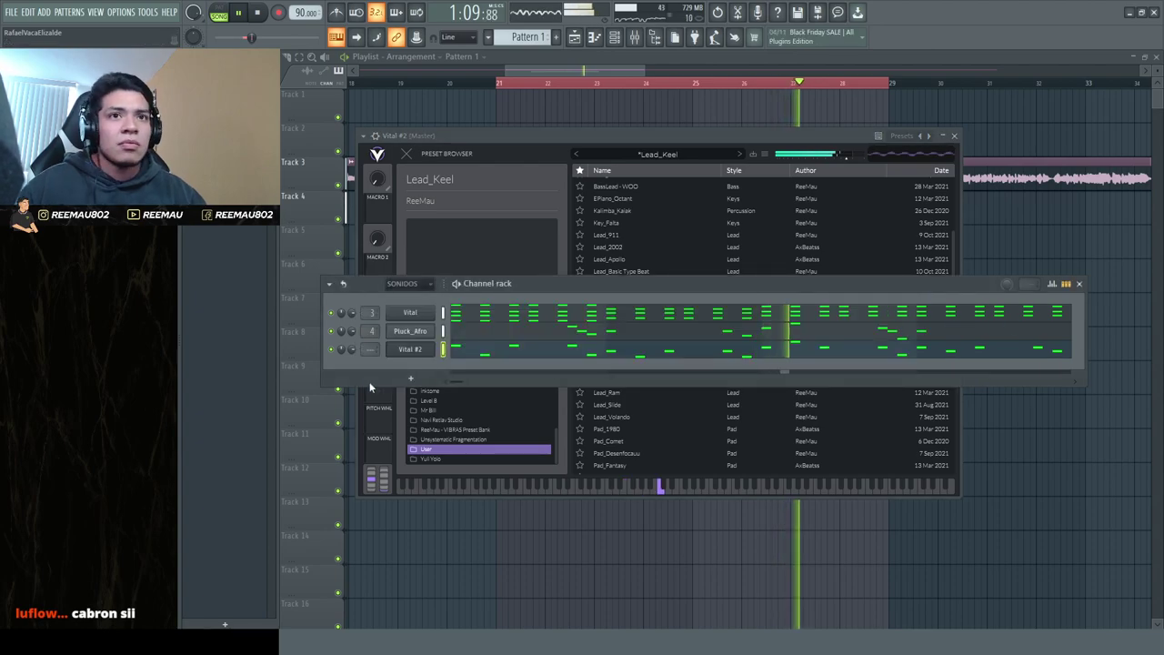
left_click(483, 355)
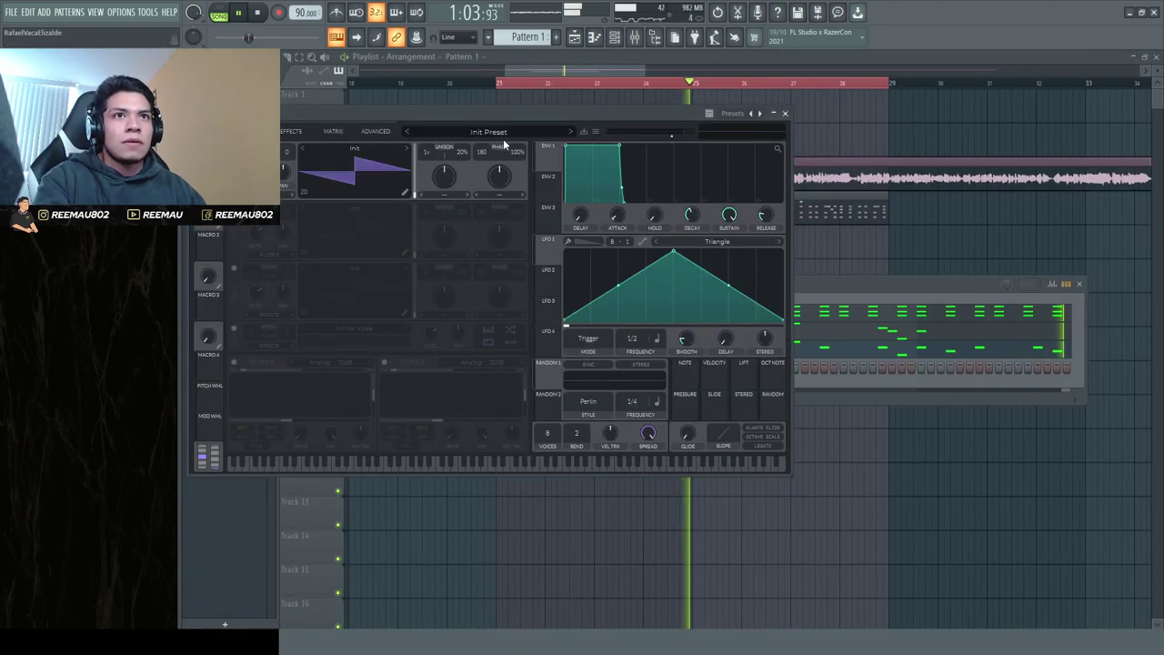
left_click(503, 139)
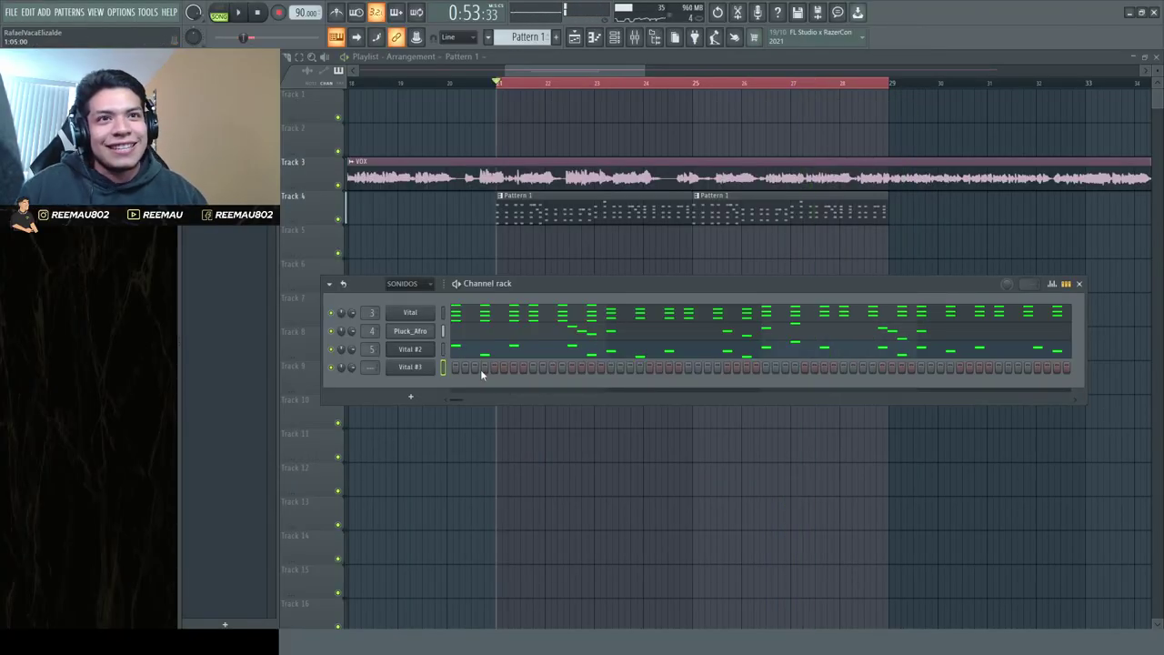
Open the Vital #3 piano roll and draw three A#4 notes and an F4 in bar 1, plus two G4 notes opening bar 2
right_click(436, 364)
left_click(464, 370)
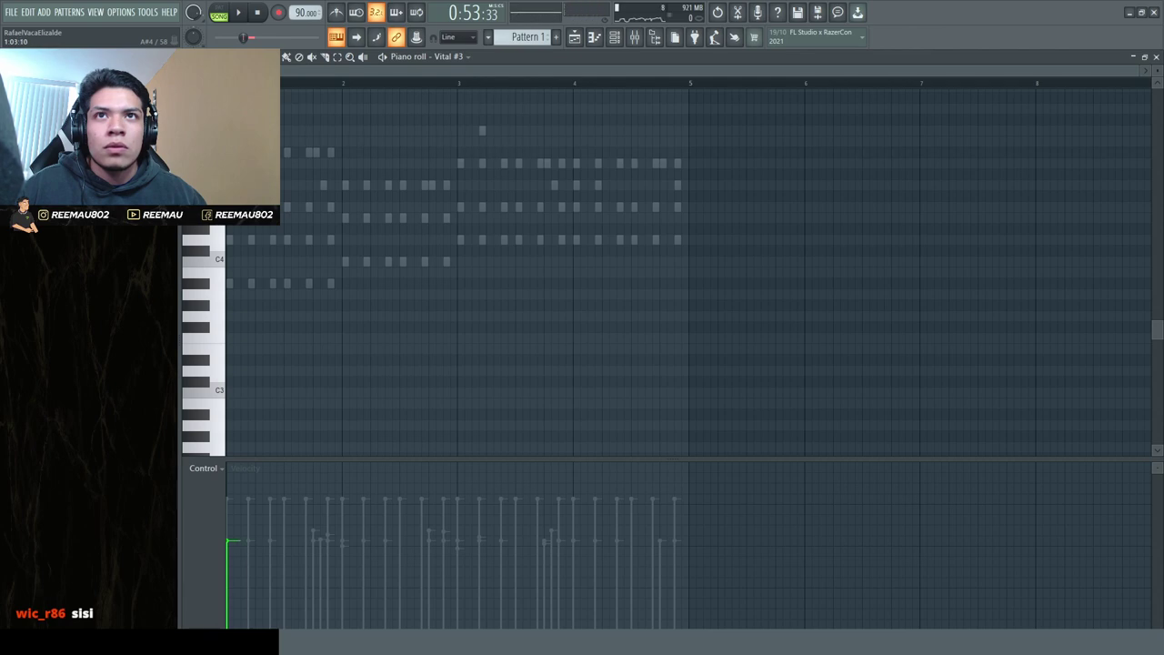
scroll(311, 250, "up", 3)
left_click(318, 252)
key("space")
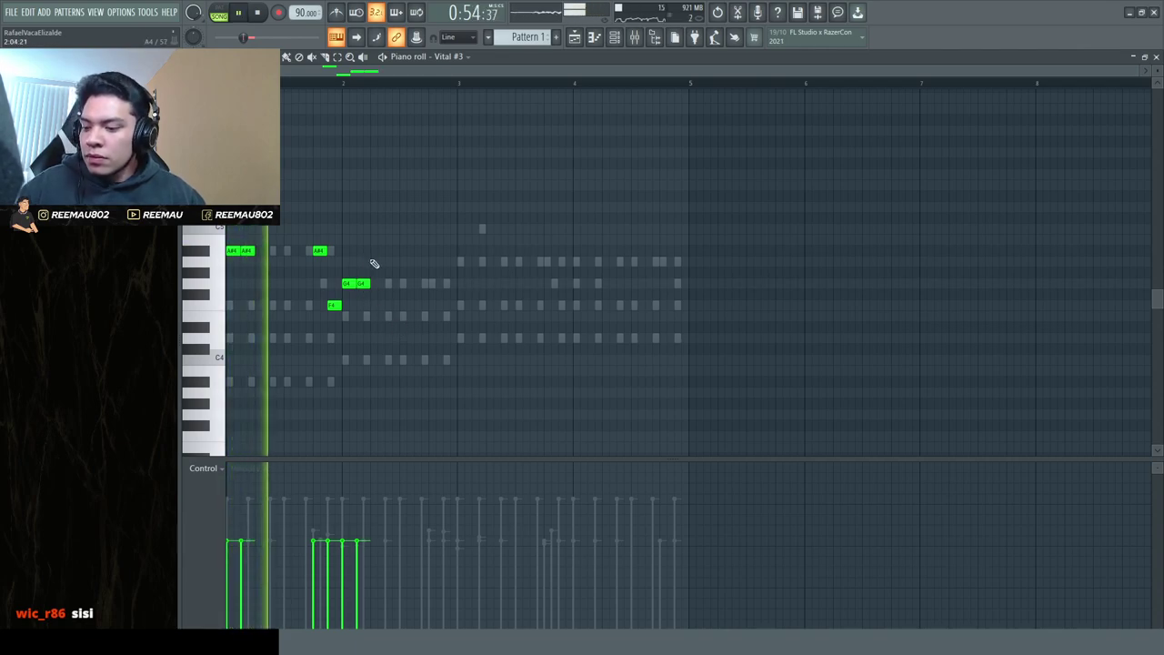
Continue the Vital #3 melody with G4 late in bar 2, A4, C5, A4 and F4 in bar 3, and two A4 notes in bar 4
left_click(435, 283)
left_click(464, 262)
key("space")
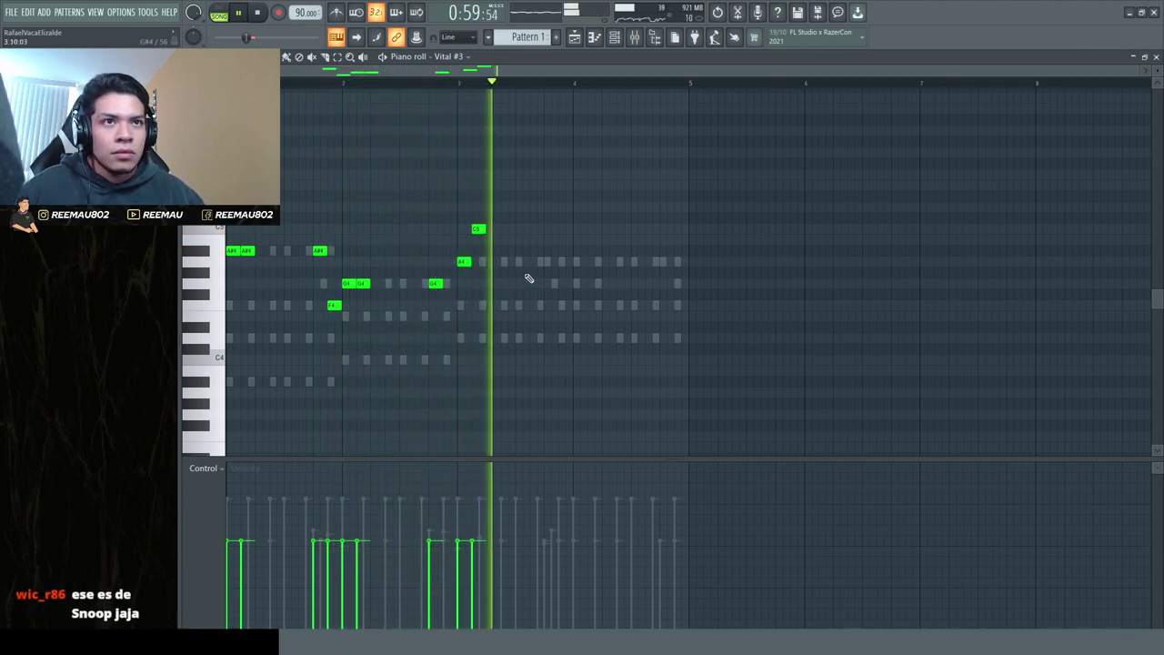
left_click(550, 263)
key("space")
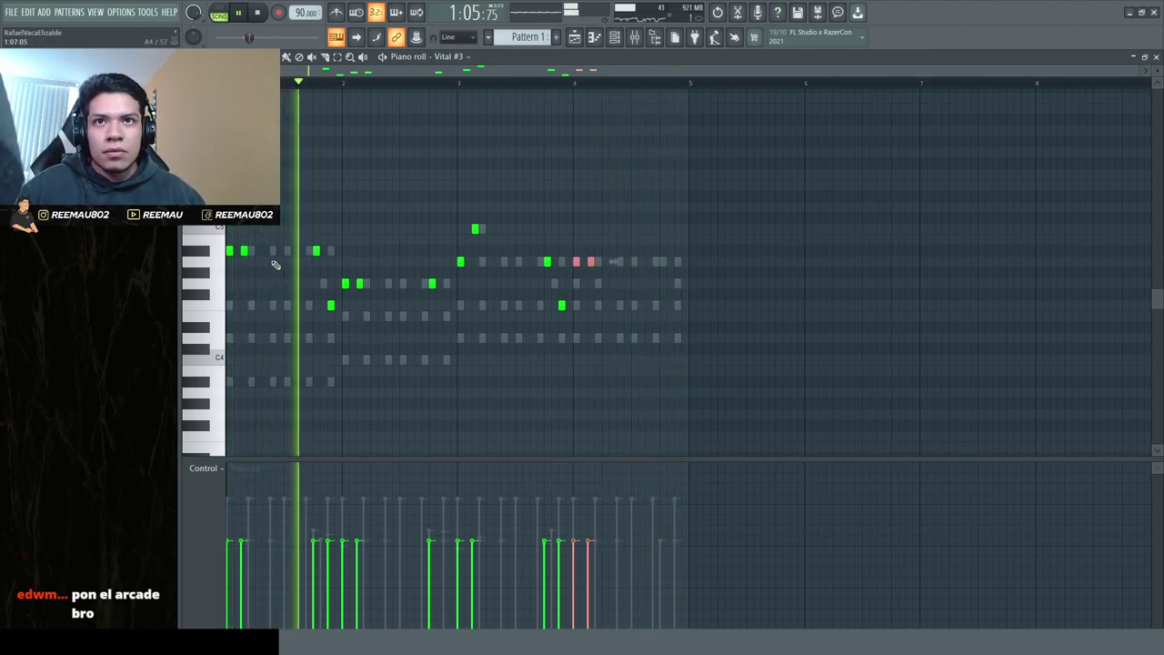
Select the paired notes opening each bar of the Vital #3 melody and lengthen them slightly
left_click_drag(228, 252, 258, 252)
left_click_drag(344, 283, 375, 286)
left_click(461, 262, "ctrl+shift")
left_click(475, 229, "ctrl+shift")
left_click_drag(477, 229, 480, 230)
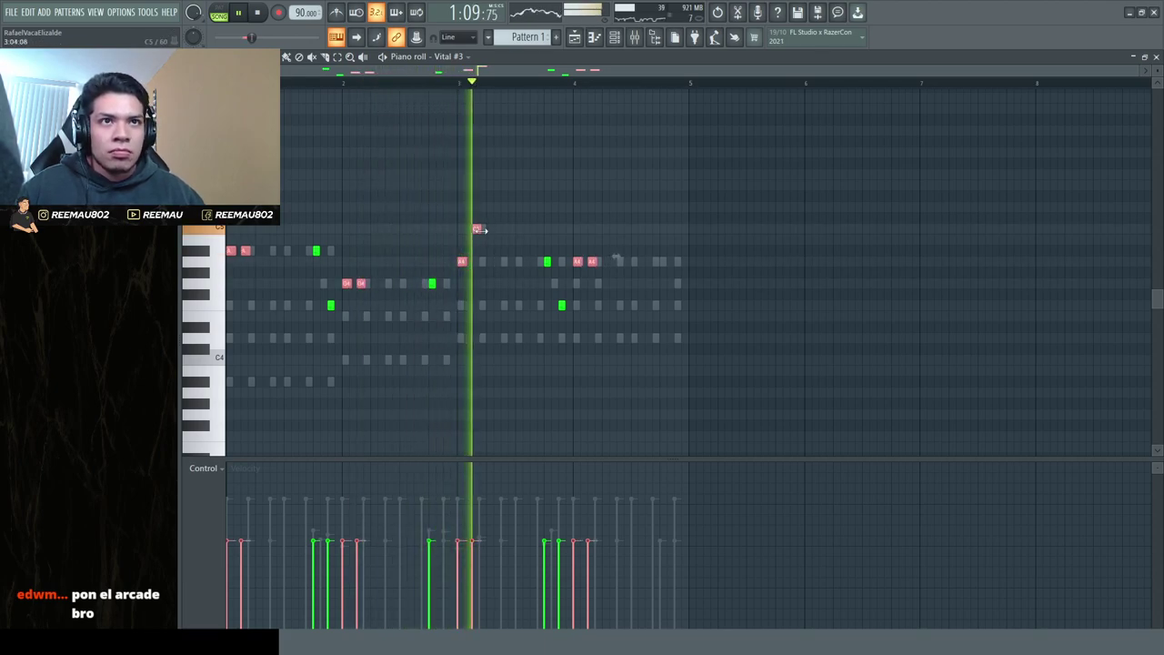
key("ctrl+d")
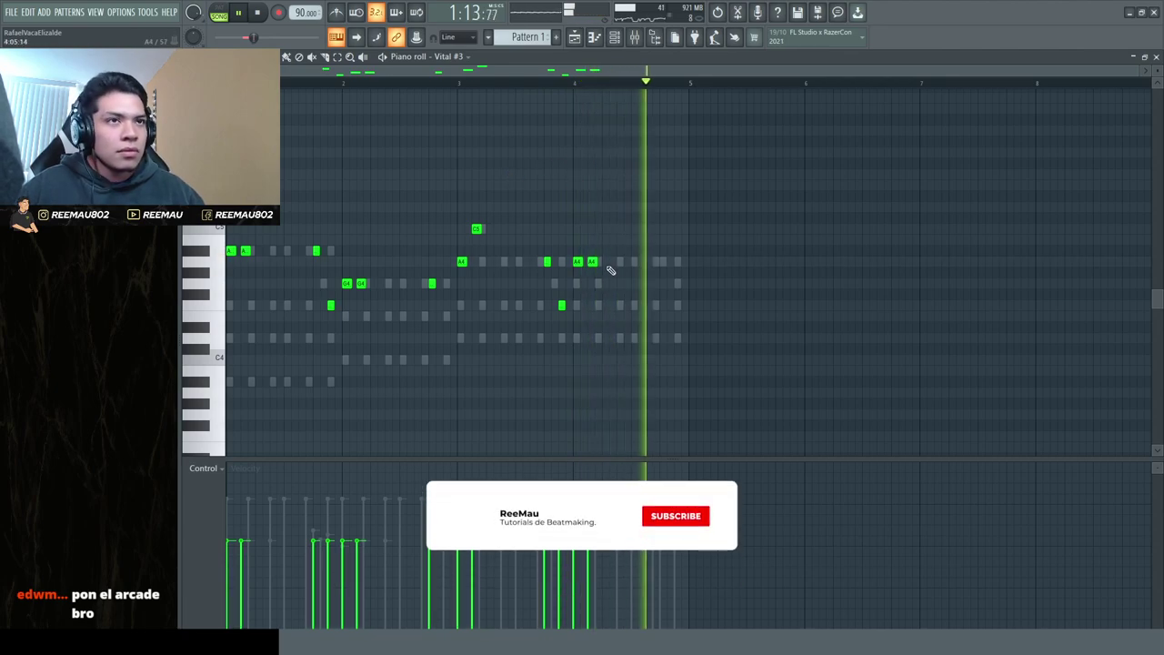
left_click_drag(605, 263, 571, 264)
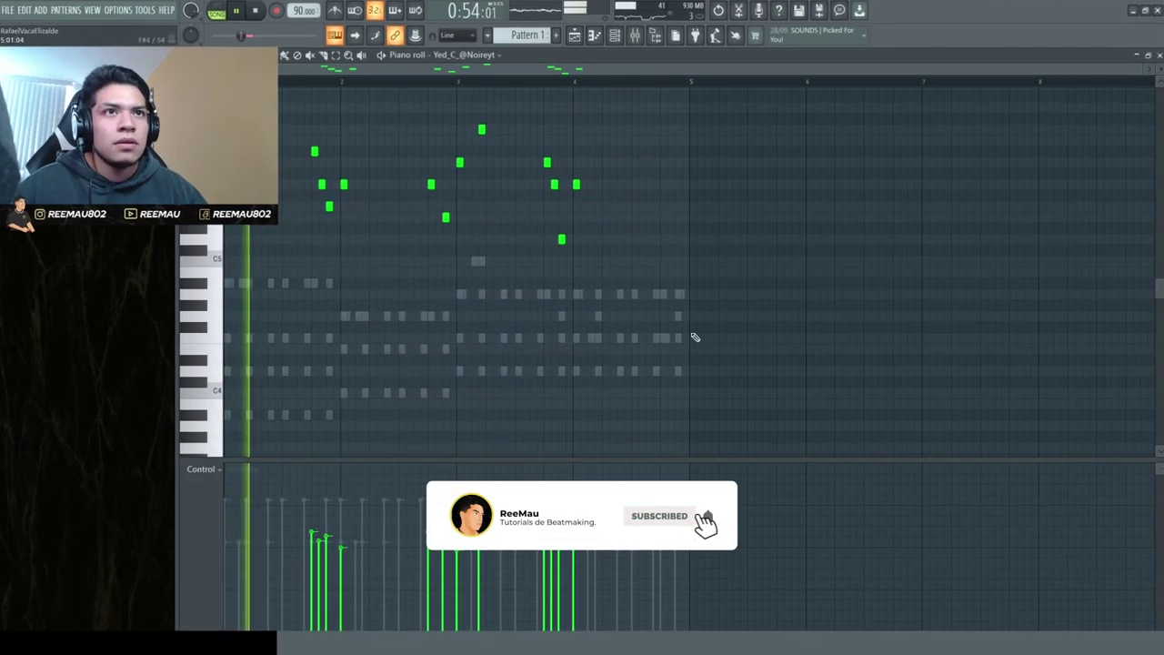
Select all notes in the Yed_C melody's piano roll and bring up the channel rack
key("ctrl+a")
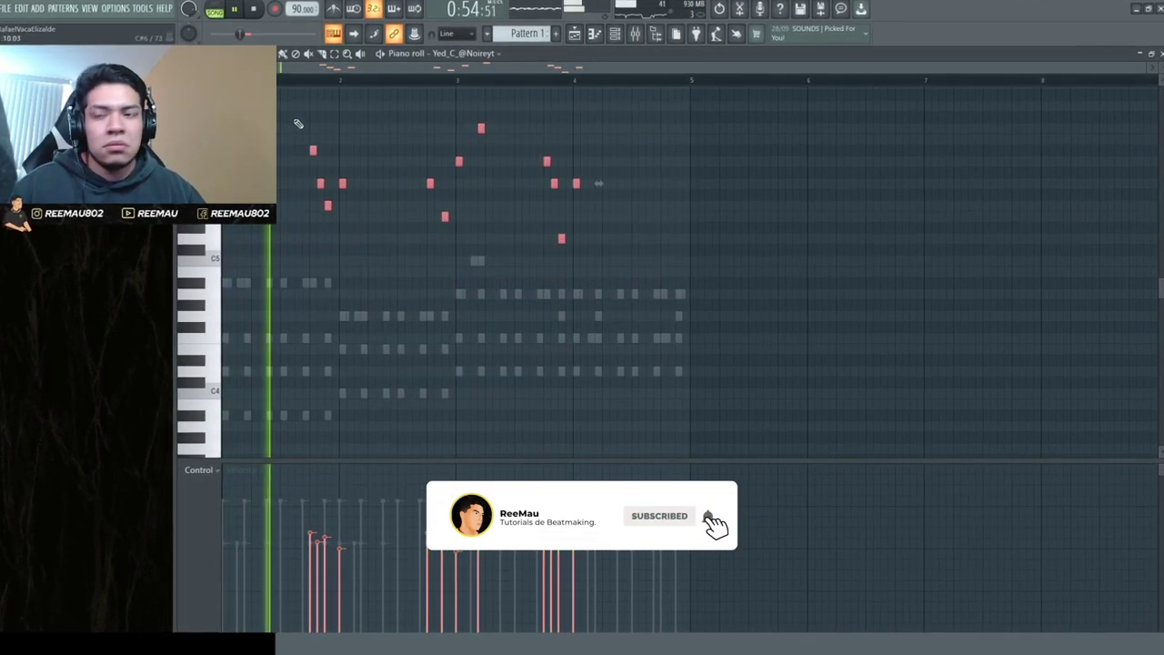
left_click(616, 29)
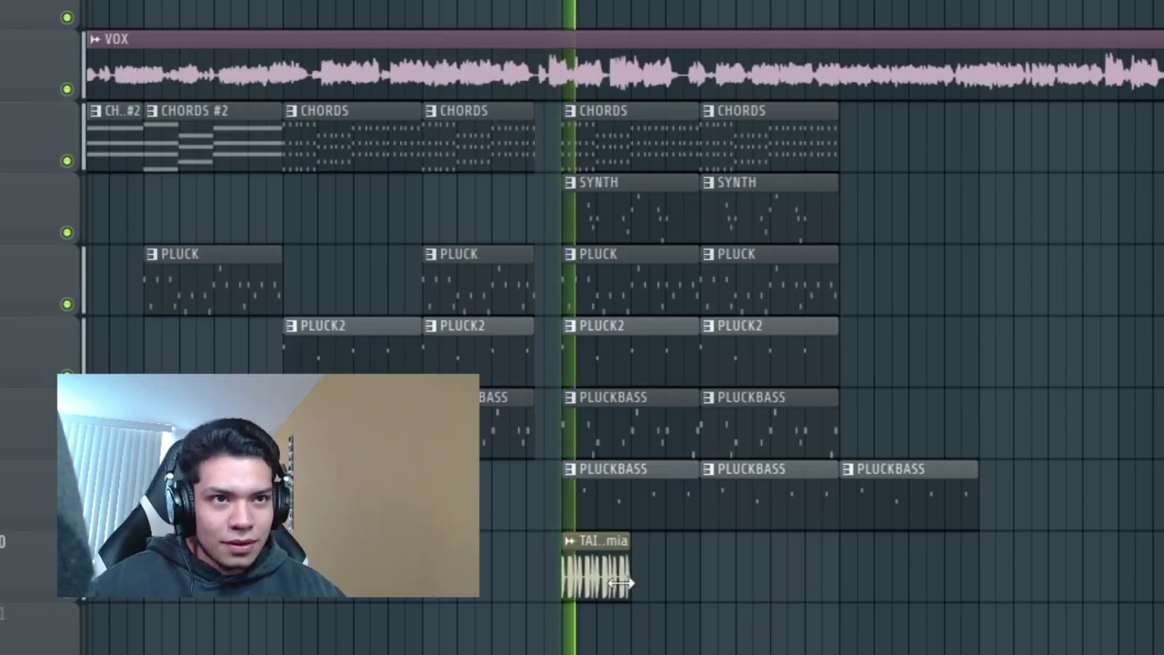
Duplicate the audio loop beneath the pattern clips until four copies span both repeats of the full section
key("ctrl+b")
left_click_drag(741, 578, 501, 580)
key("ctrl+b")
key("ctrl+d")
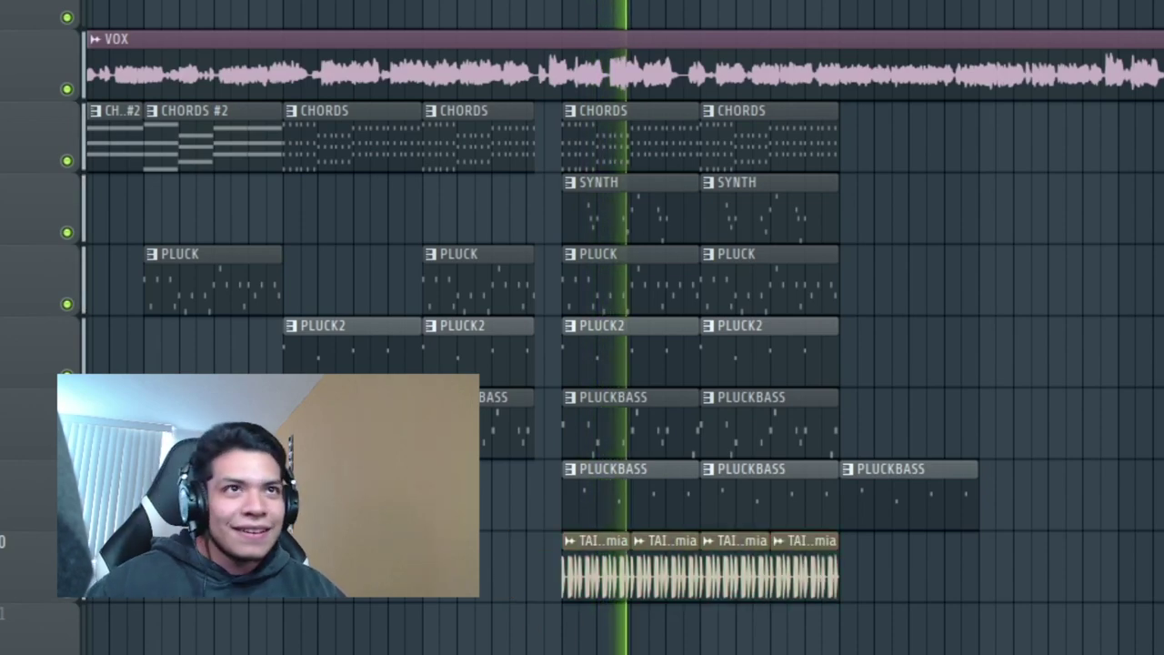
Build a four-bar Vital line on A#4, C4 and D4 following the chord rhythm, and lower the last note of bar 3 to F4
scroll(614, 328, "up", 3)
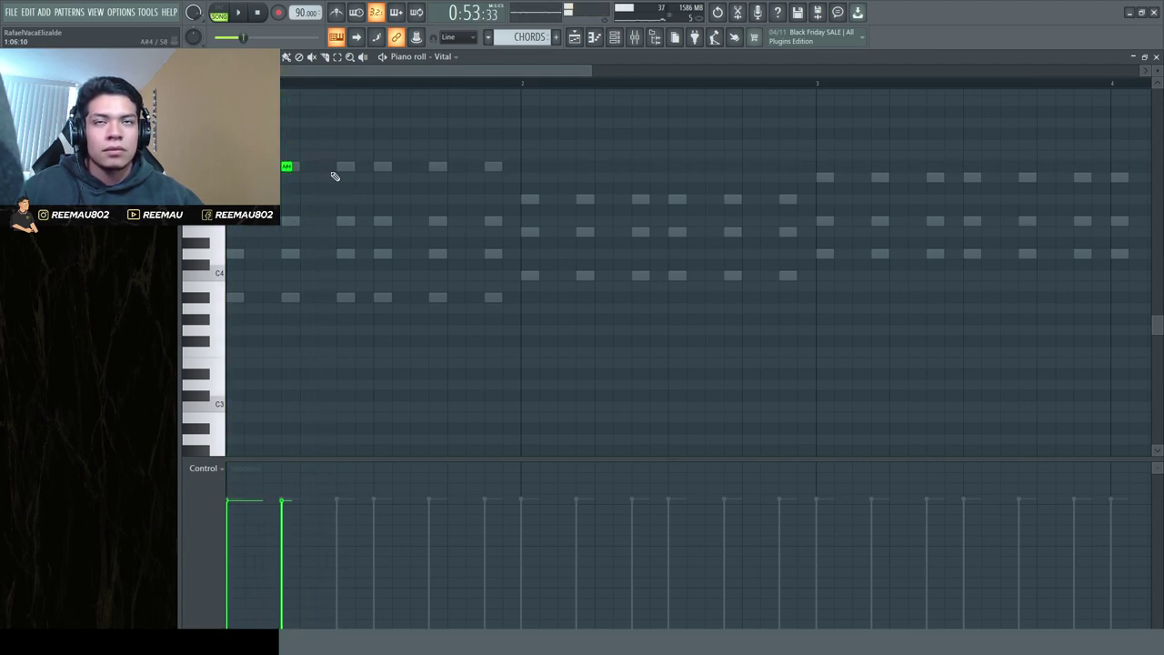
key("space")
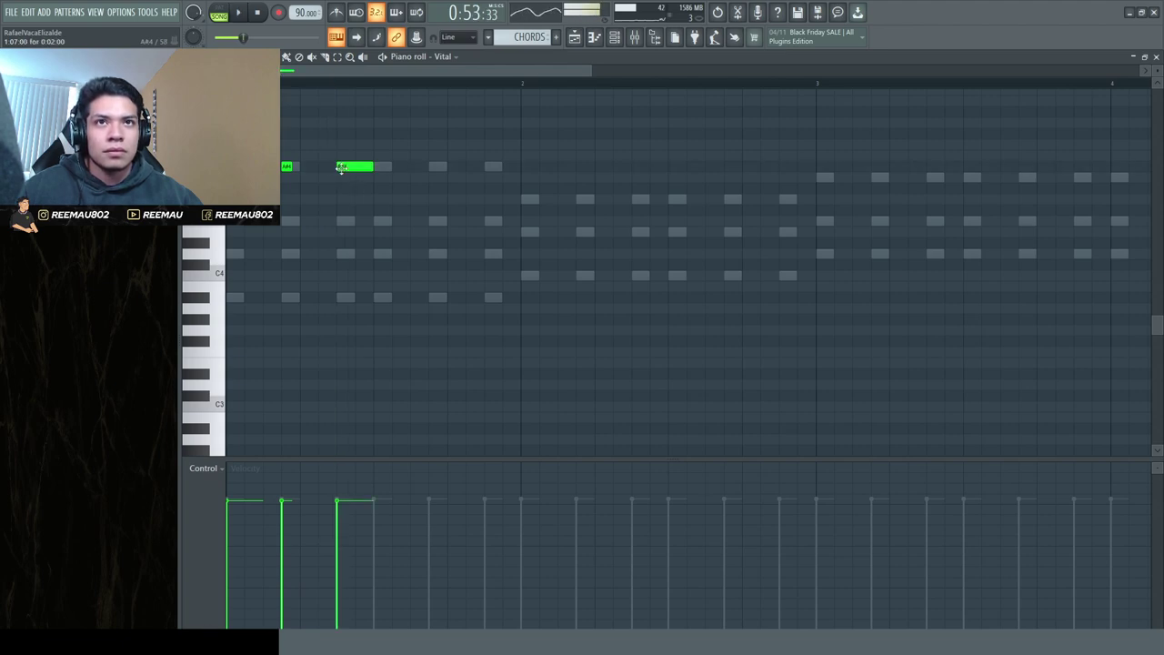
scroll(364, 305, "up", 2)
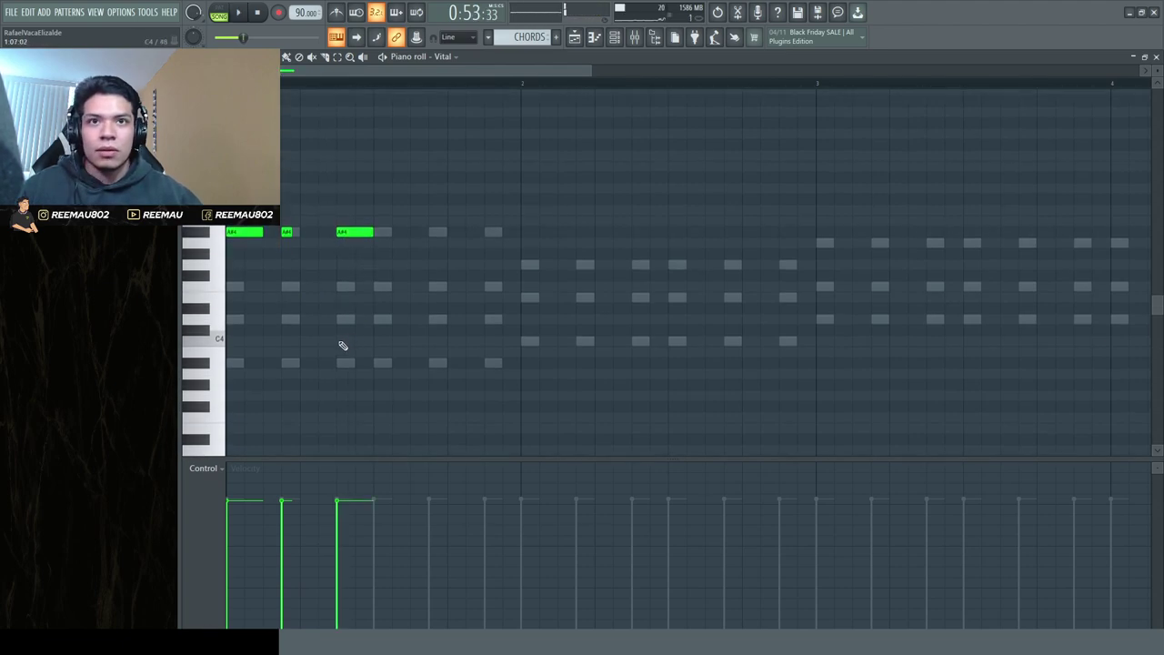
scroll(362, 333, "up", 2)
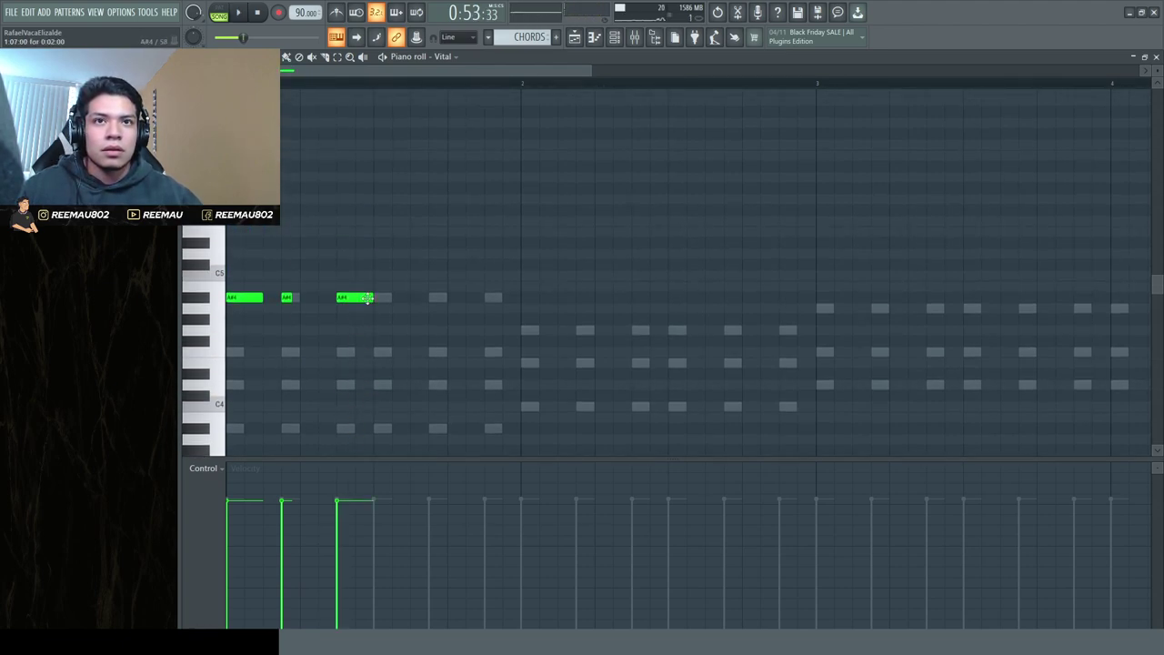
key("space")
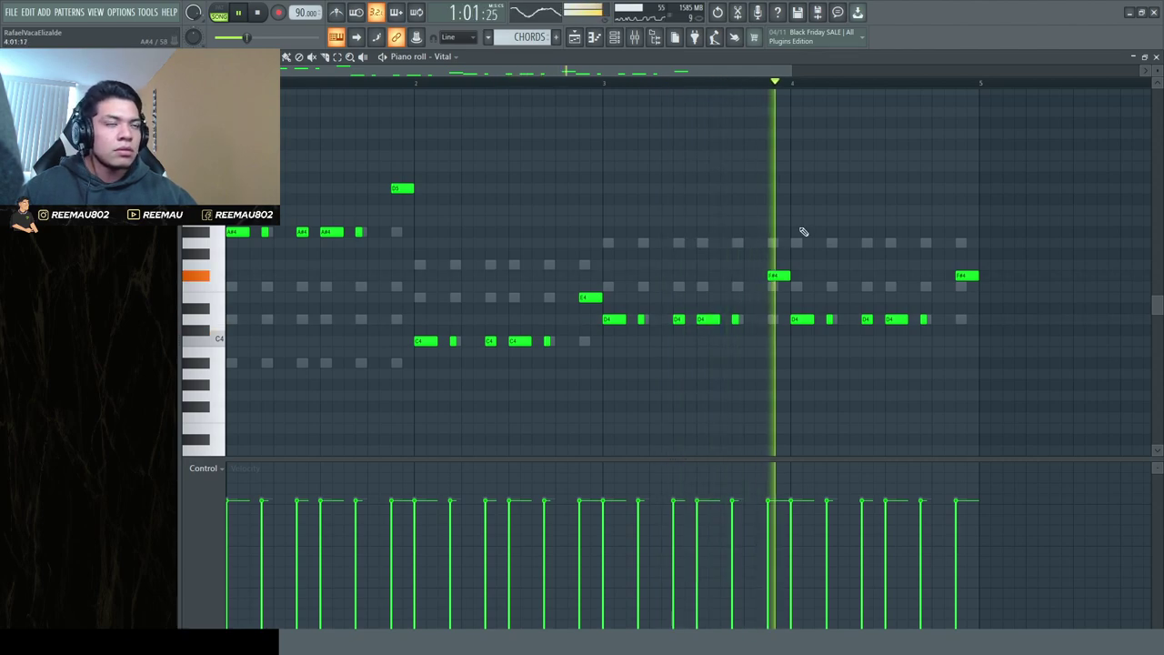
left_click_drag(780, 276, 781, 288)
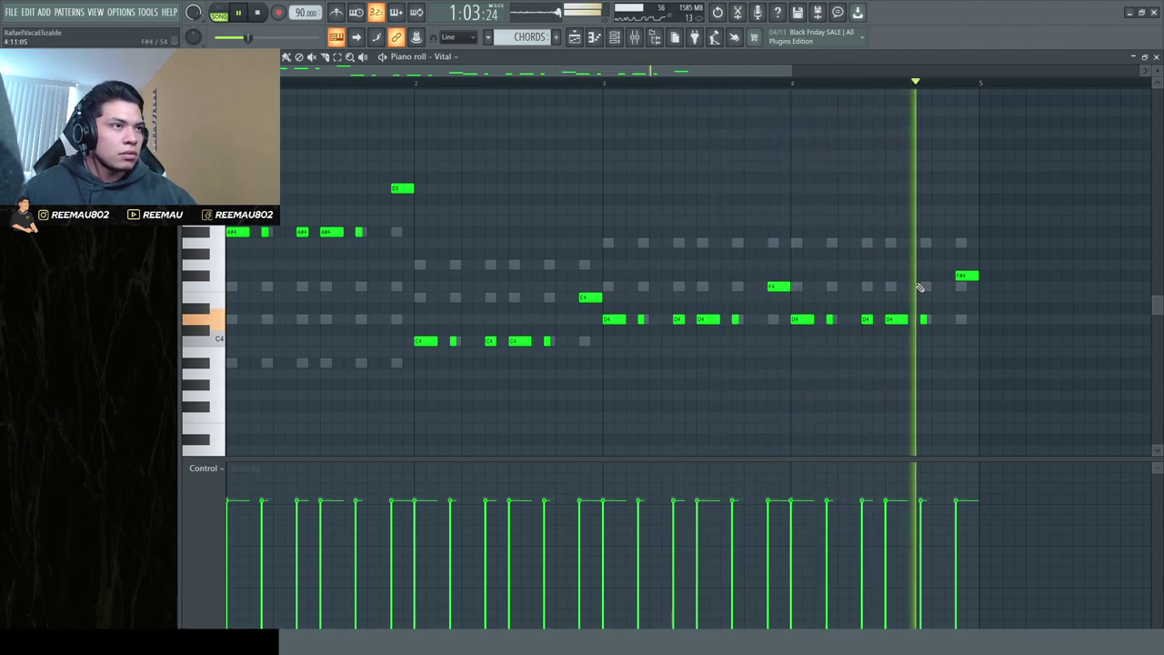